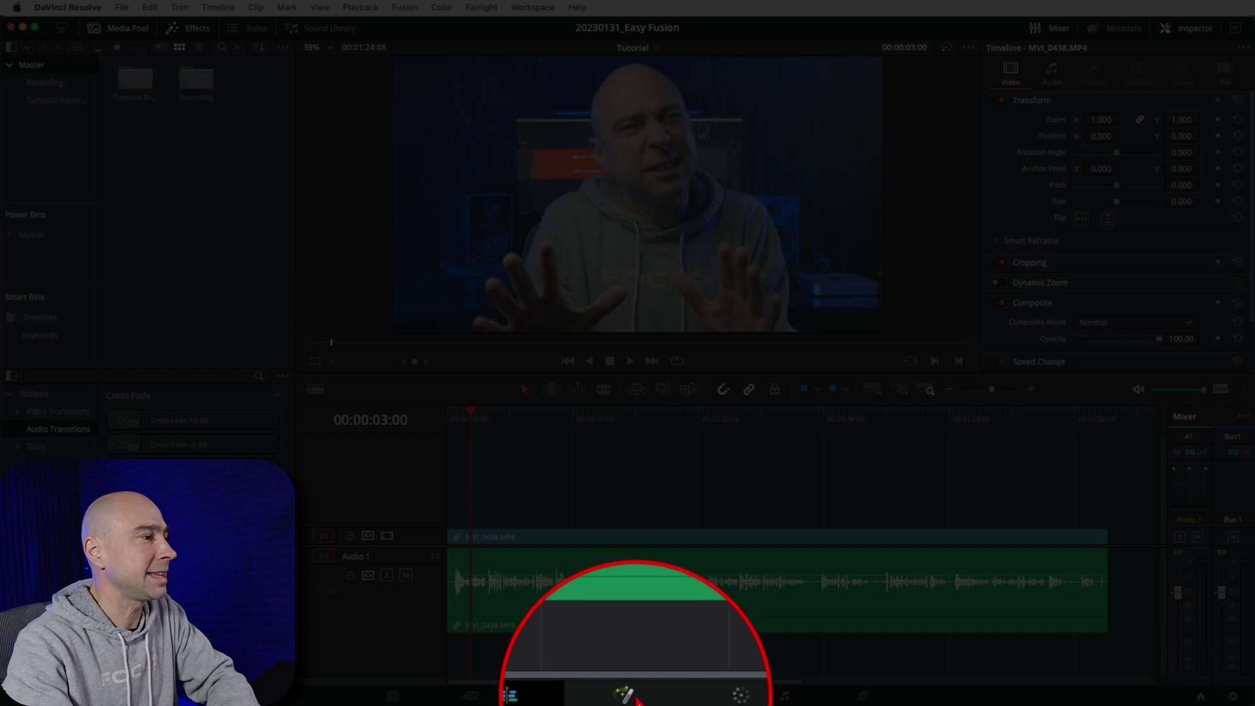
- Switch to the Fusion page and reset the UI to its default layout
left_click(627, 695)
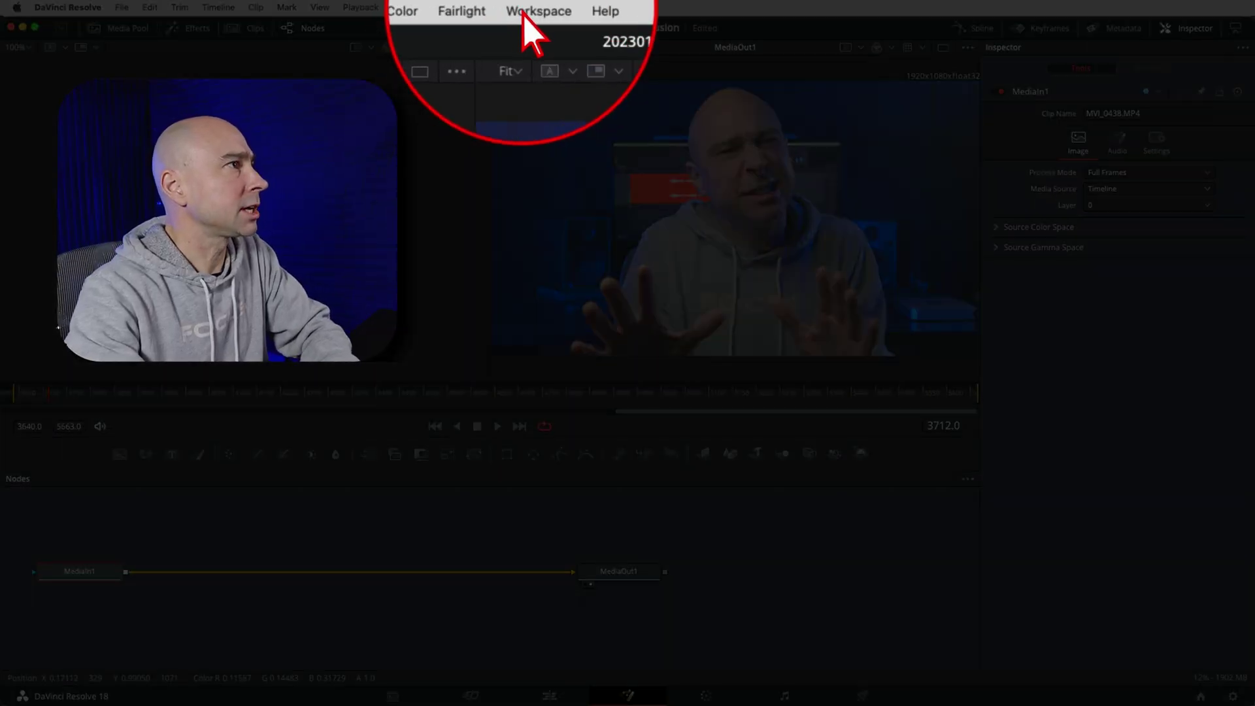
left_click(533, 7)
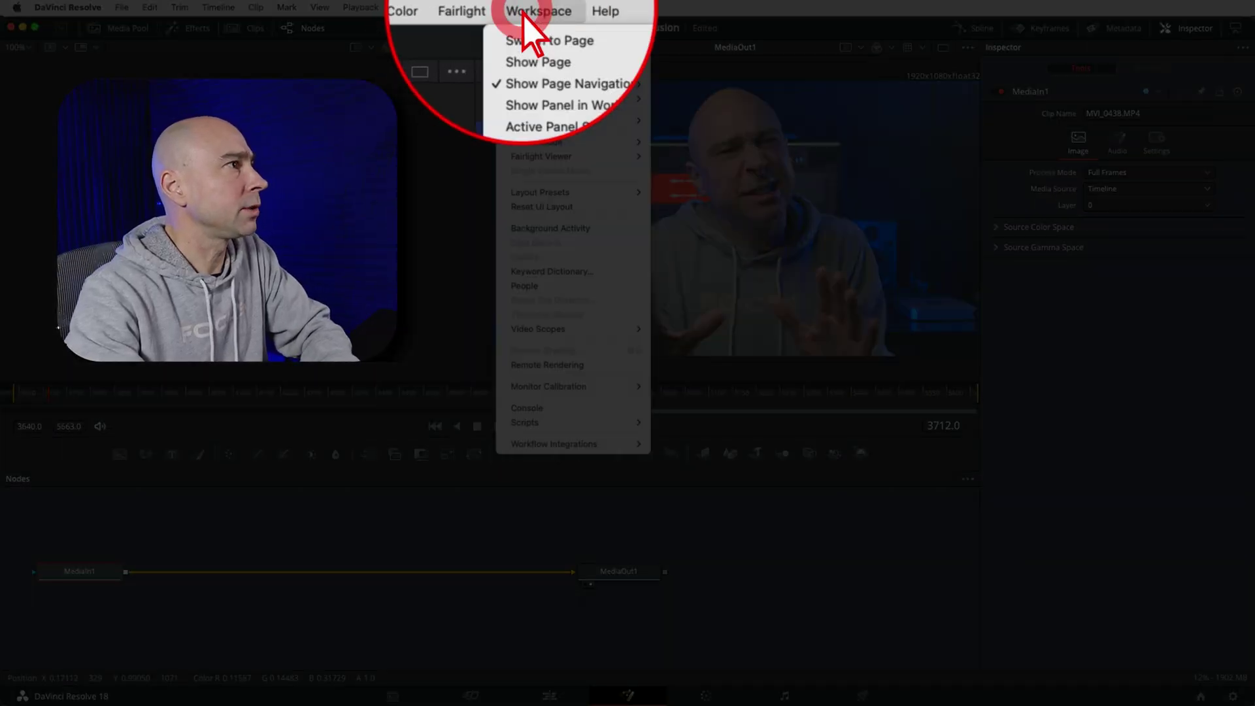
left_click(543, 207)
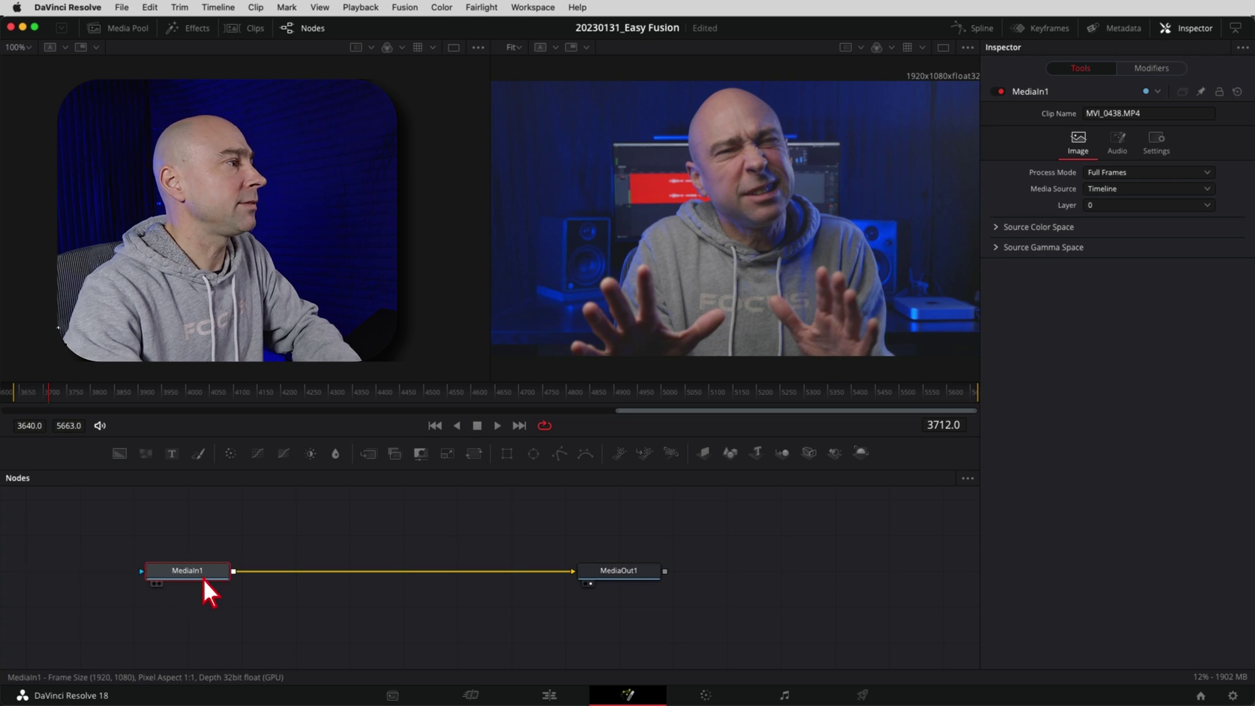
- Check MediaOut1's settings in the node graph, then deselect all nodes
mouse_move(193, 575)
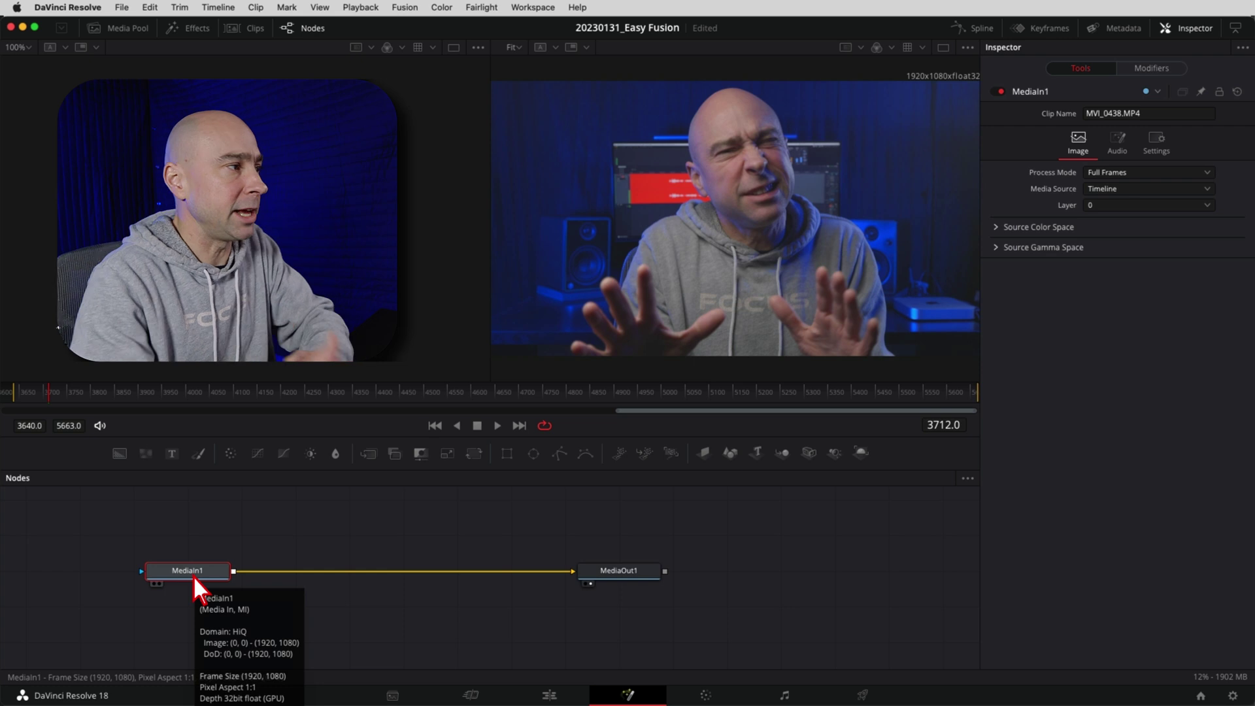
left_click(636, 574)
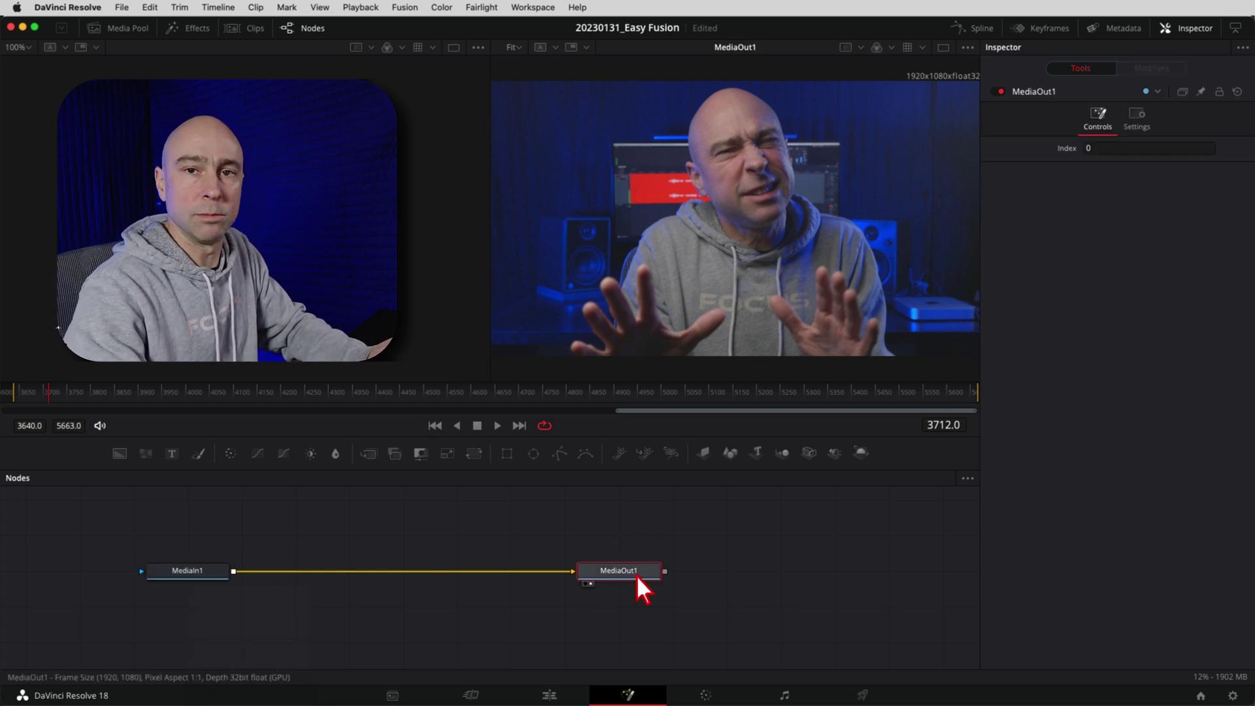
left_click(462, 528)
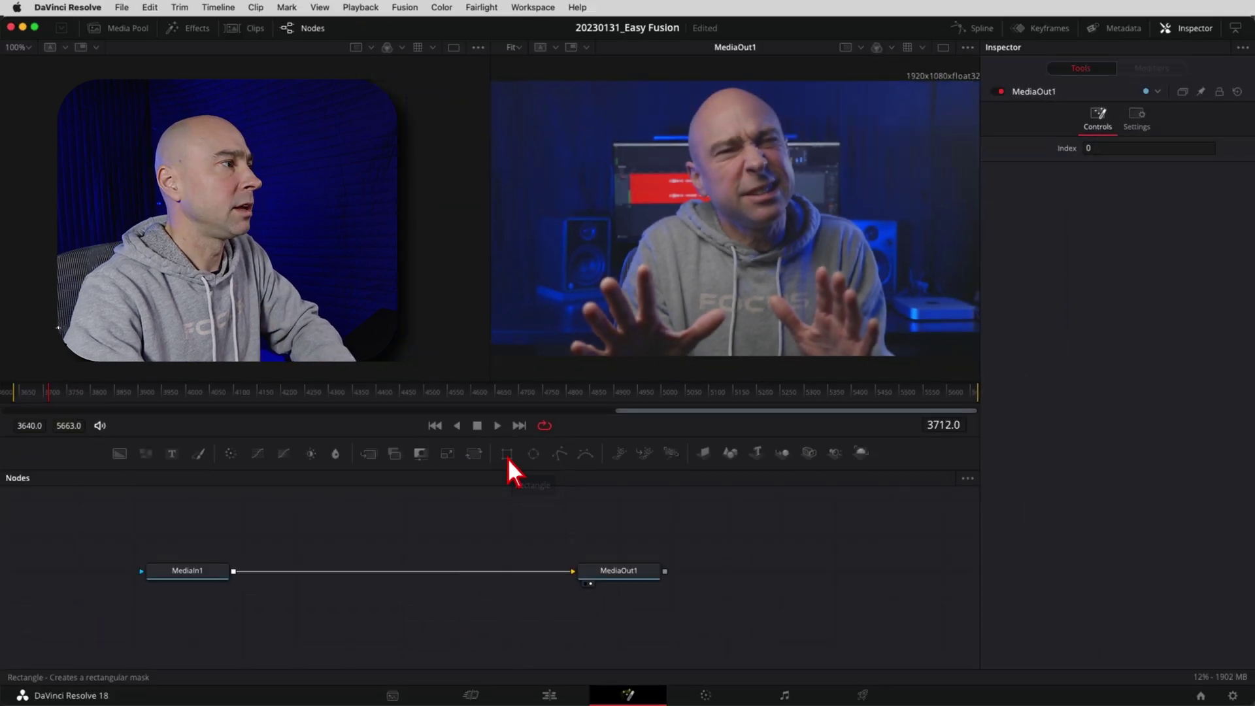
left_click(361, 579)
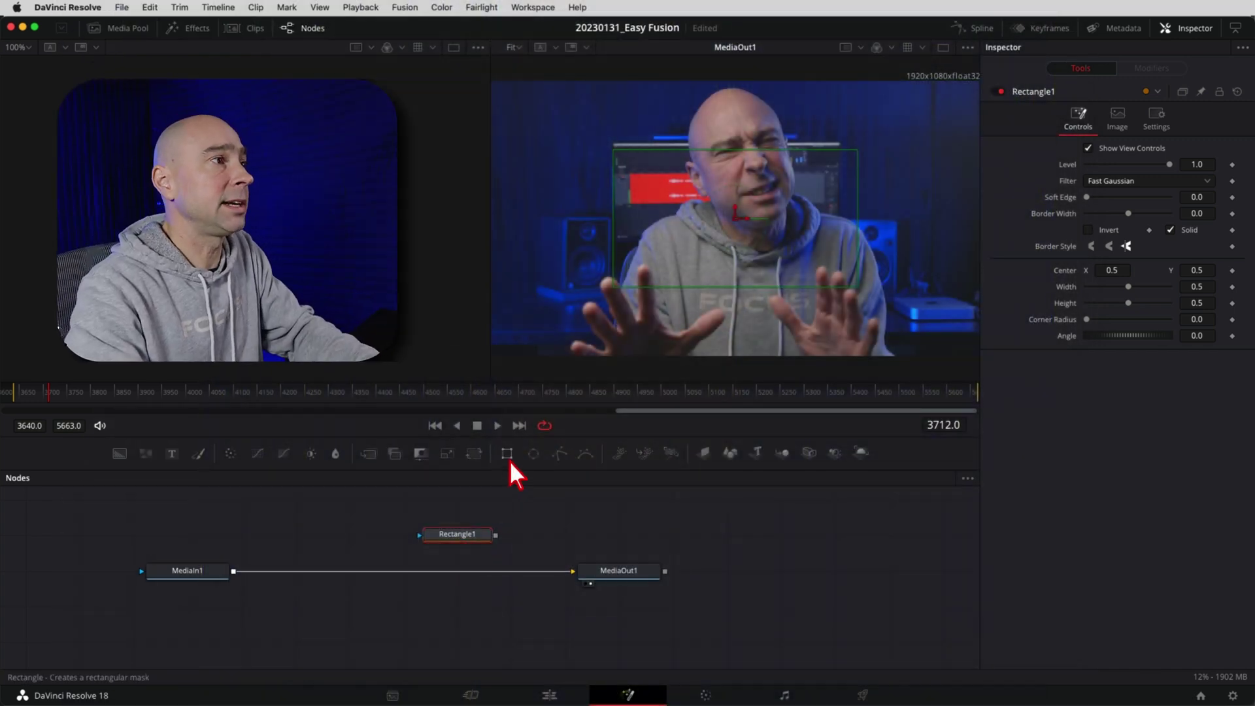
left_click(468, 536)
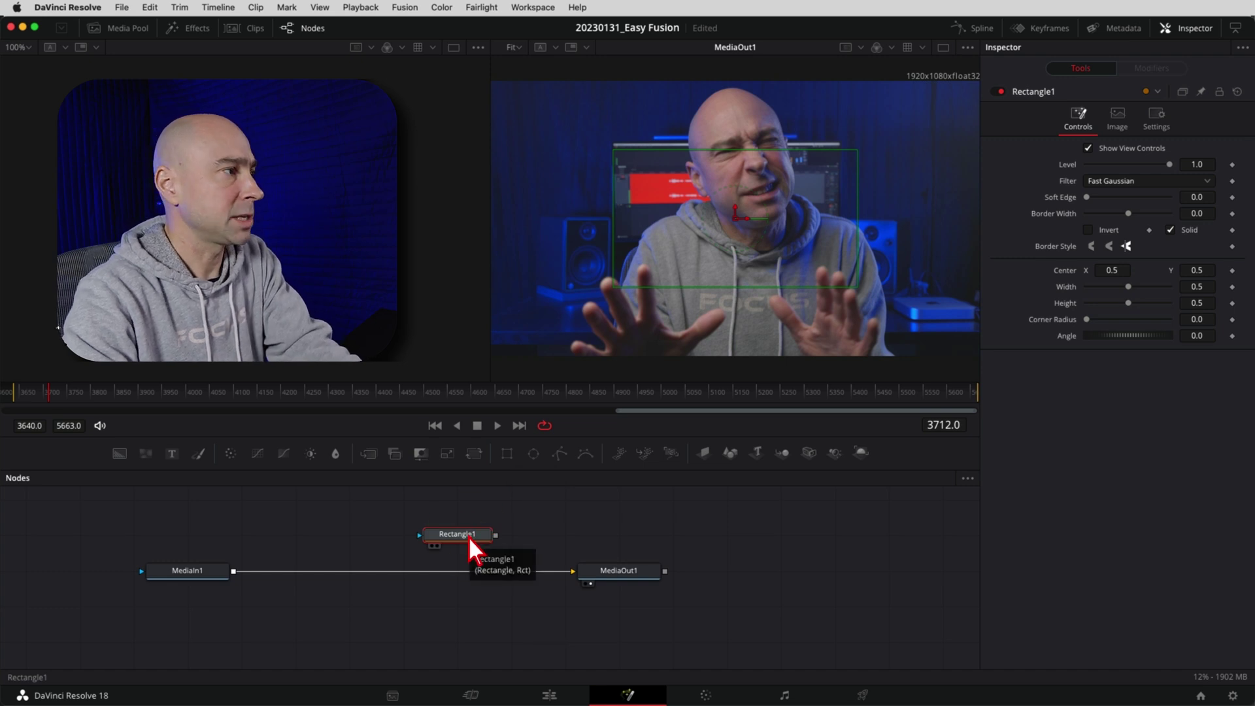
key("BackSpace")
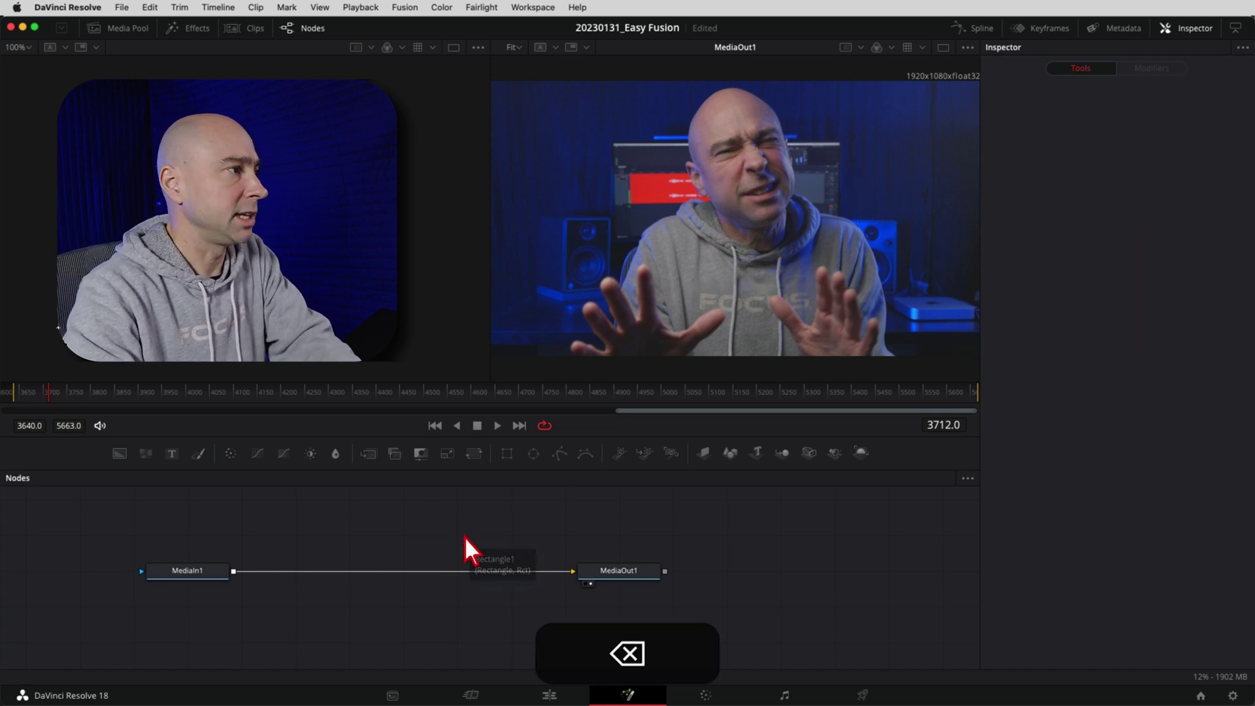
- Attach a Rectangle mask to the MediaIn1 node
left_click(175, 574)
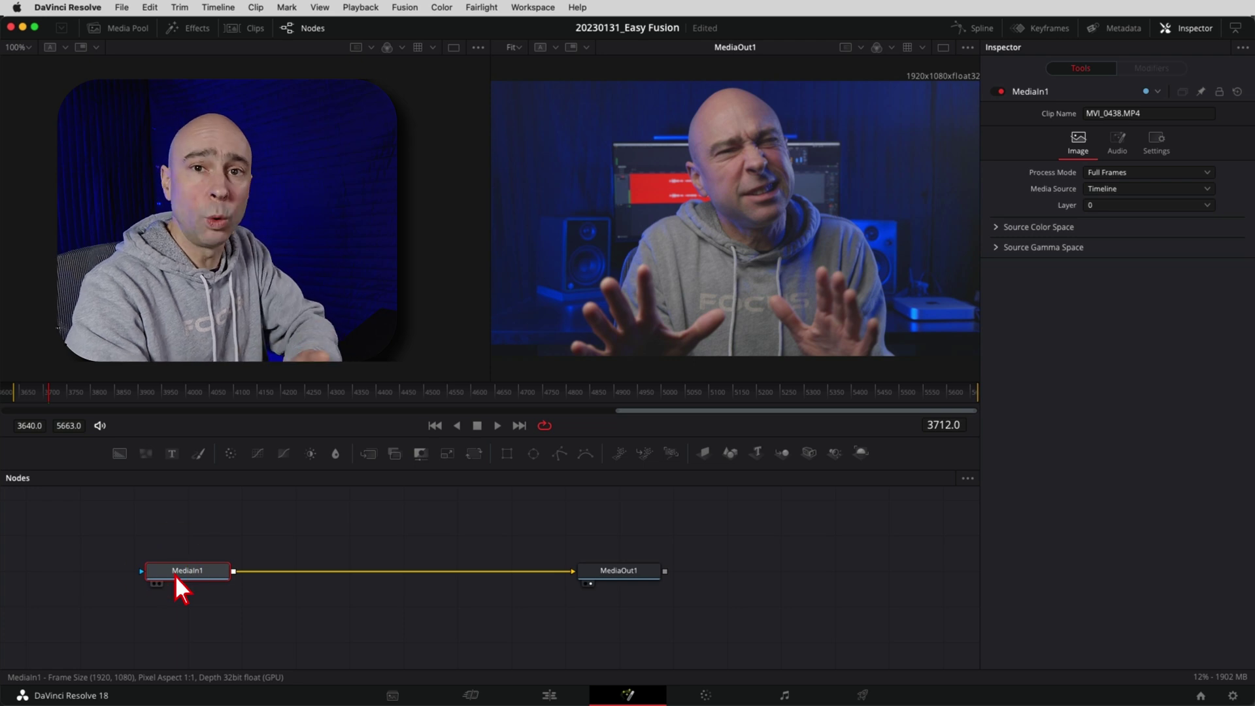
left_click(506, 460)
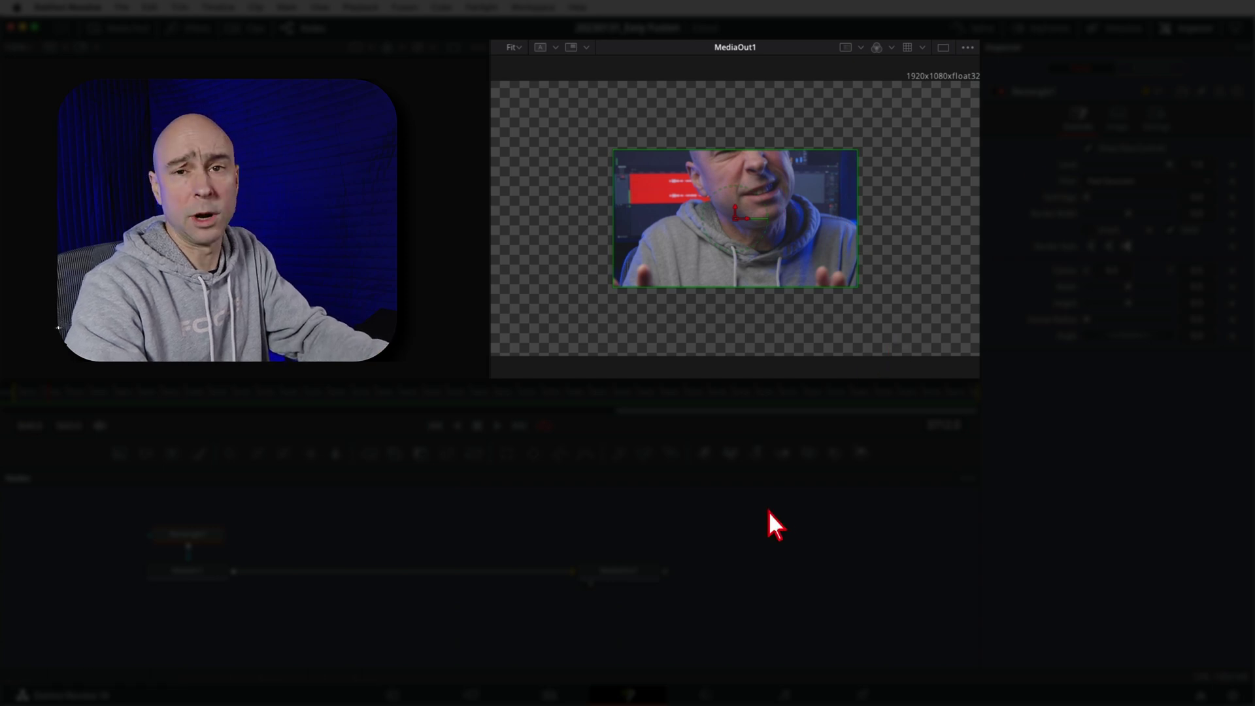
left_click(641, 331)
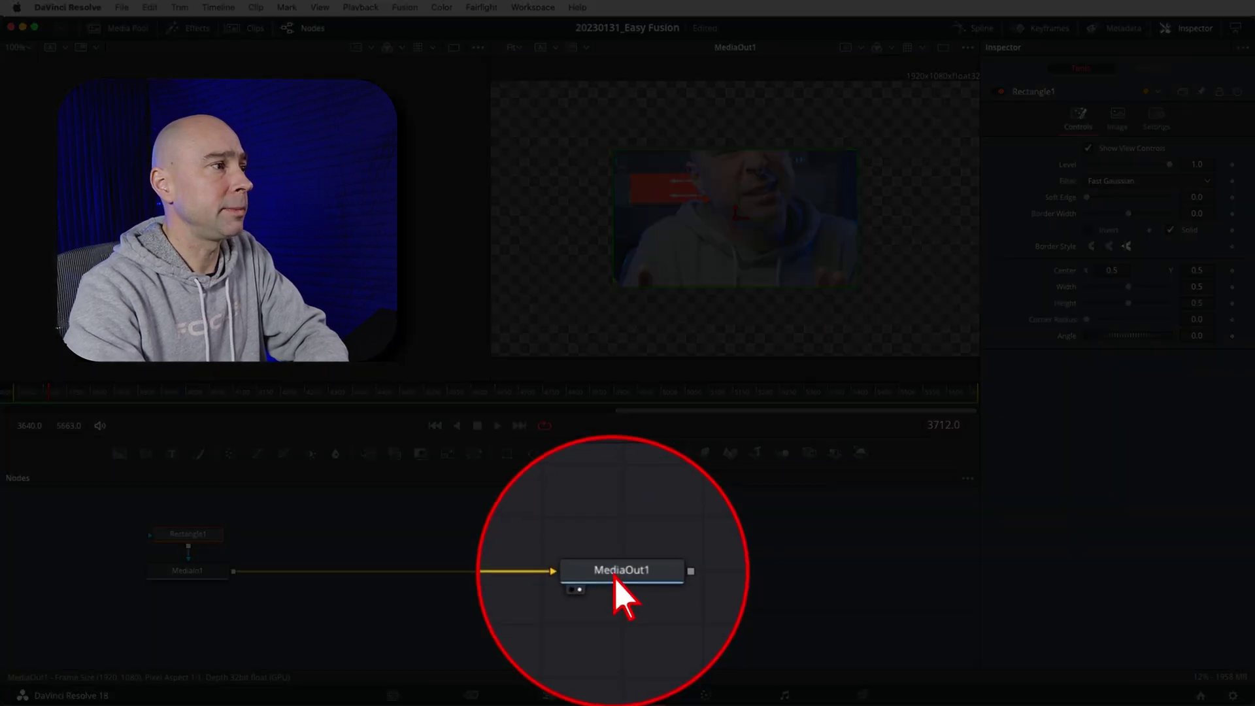
- Show MediaOut1 in the right viewer, then select Rectangle1 for editing
left_click(615, 578)
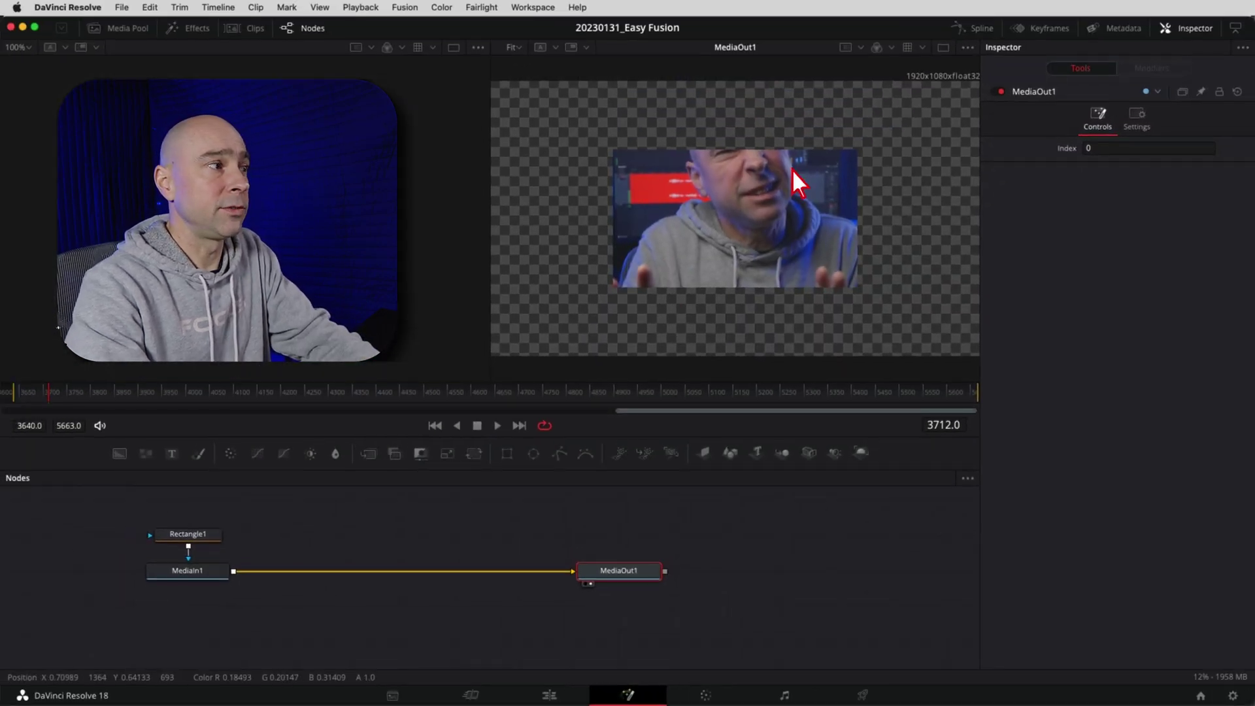
left_click(283, 191)
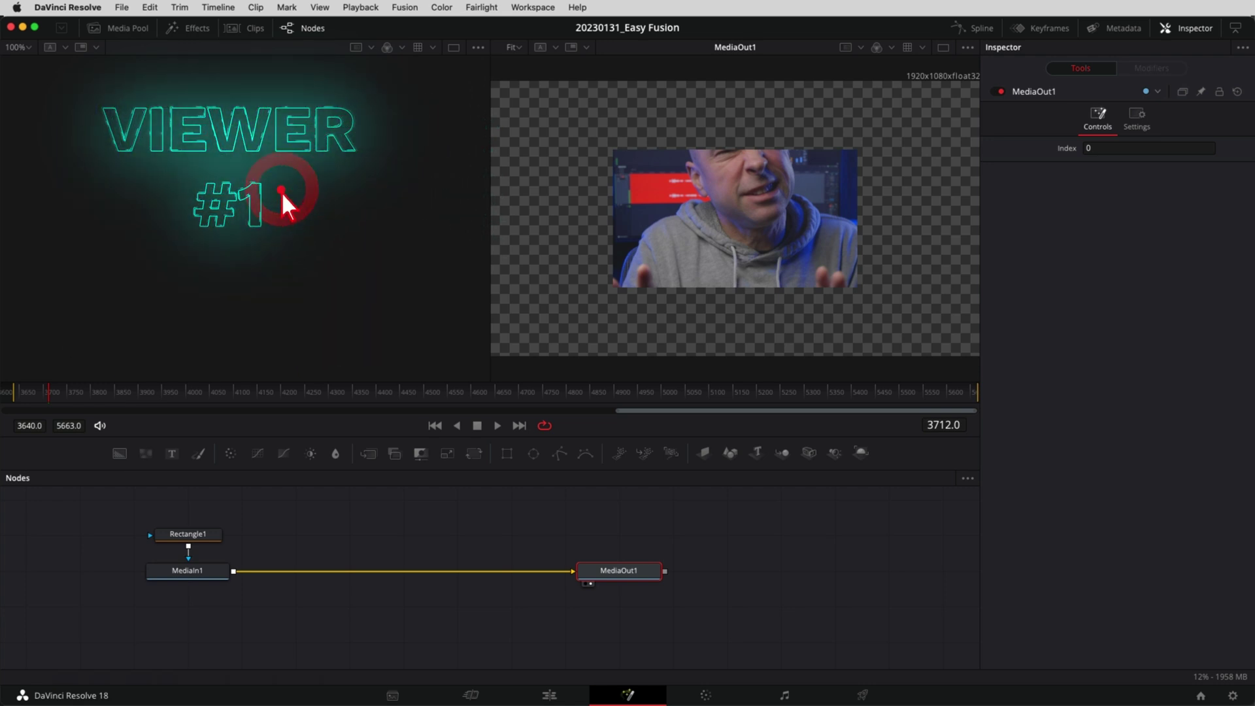
left_click(566, 223)
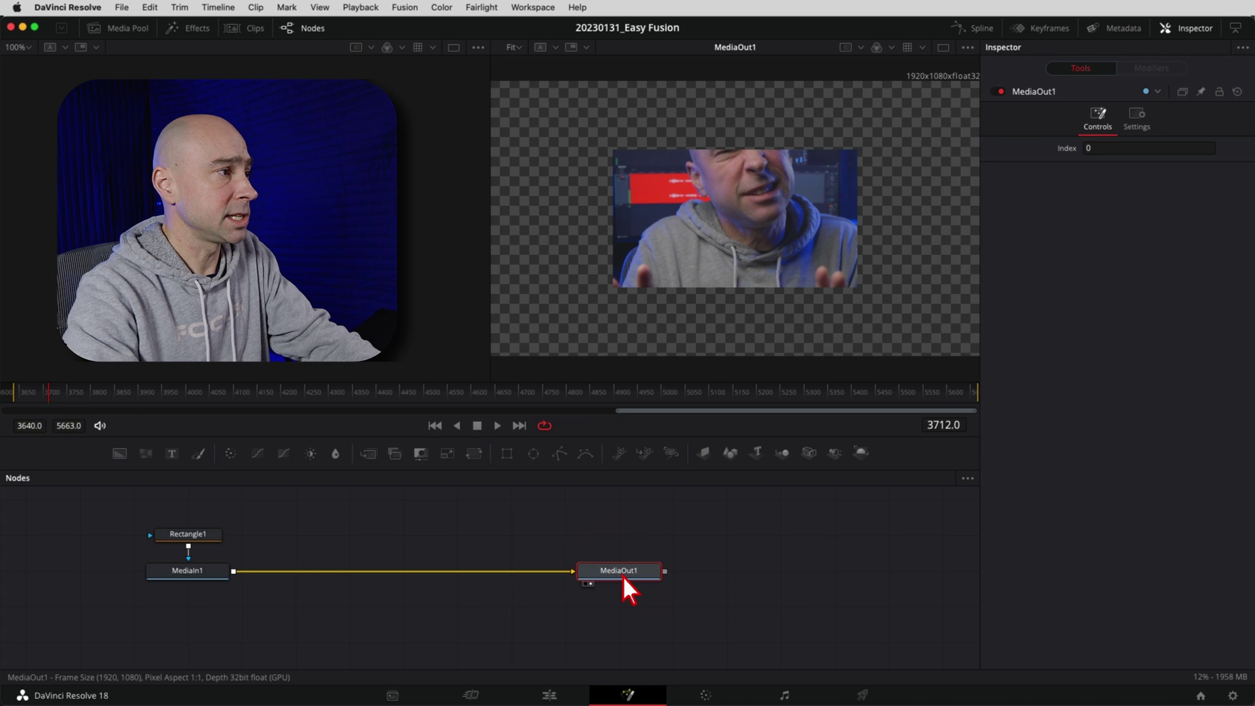
key("2")
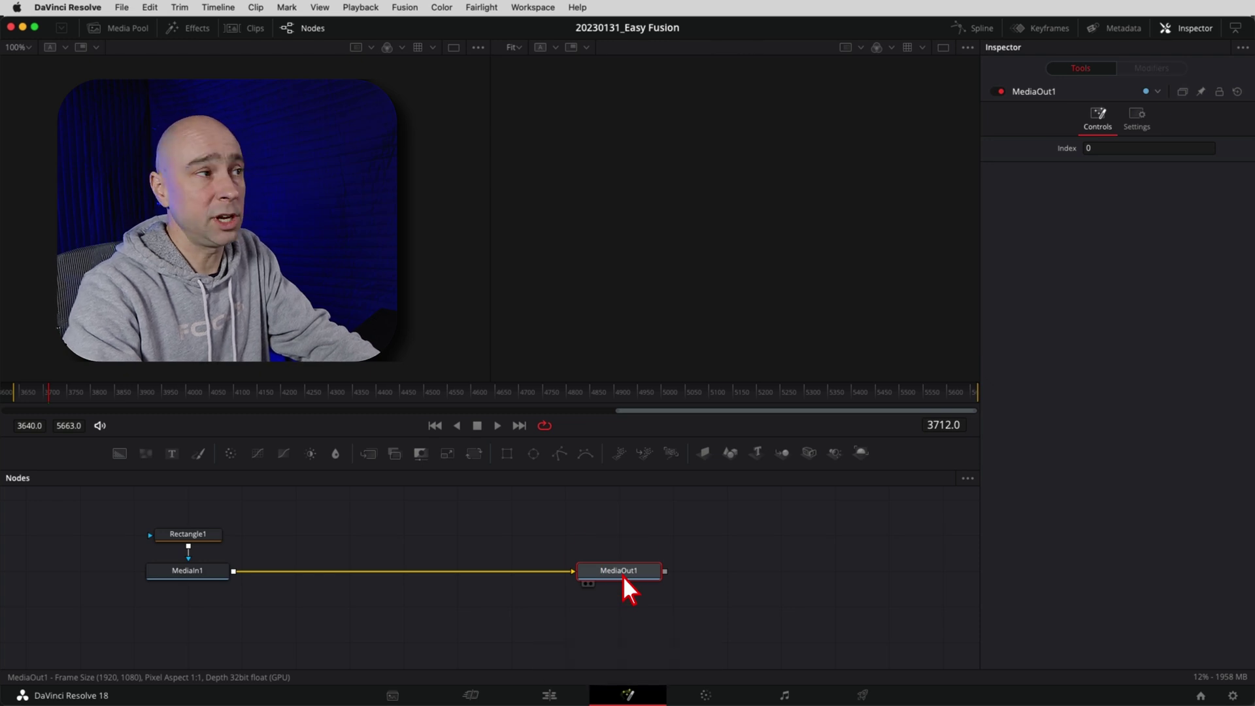
key("2")
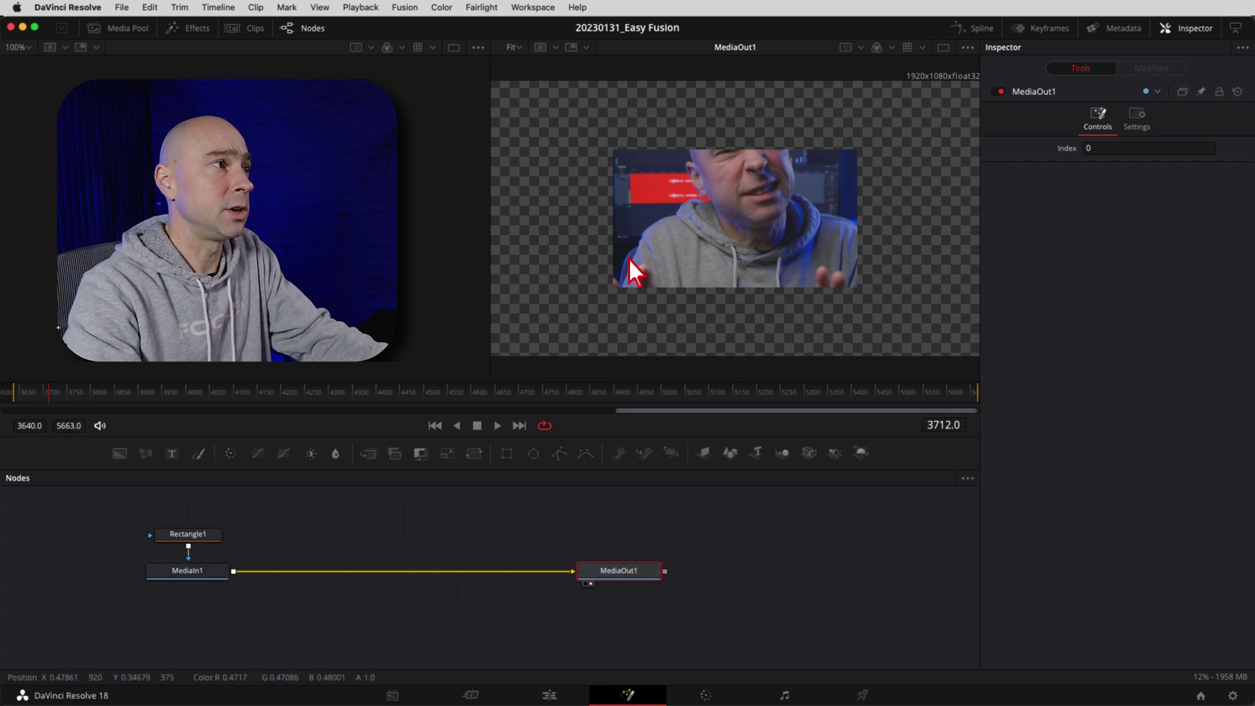
left_click(198, 536)
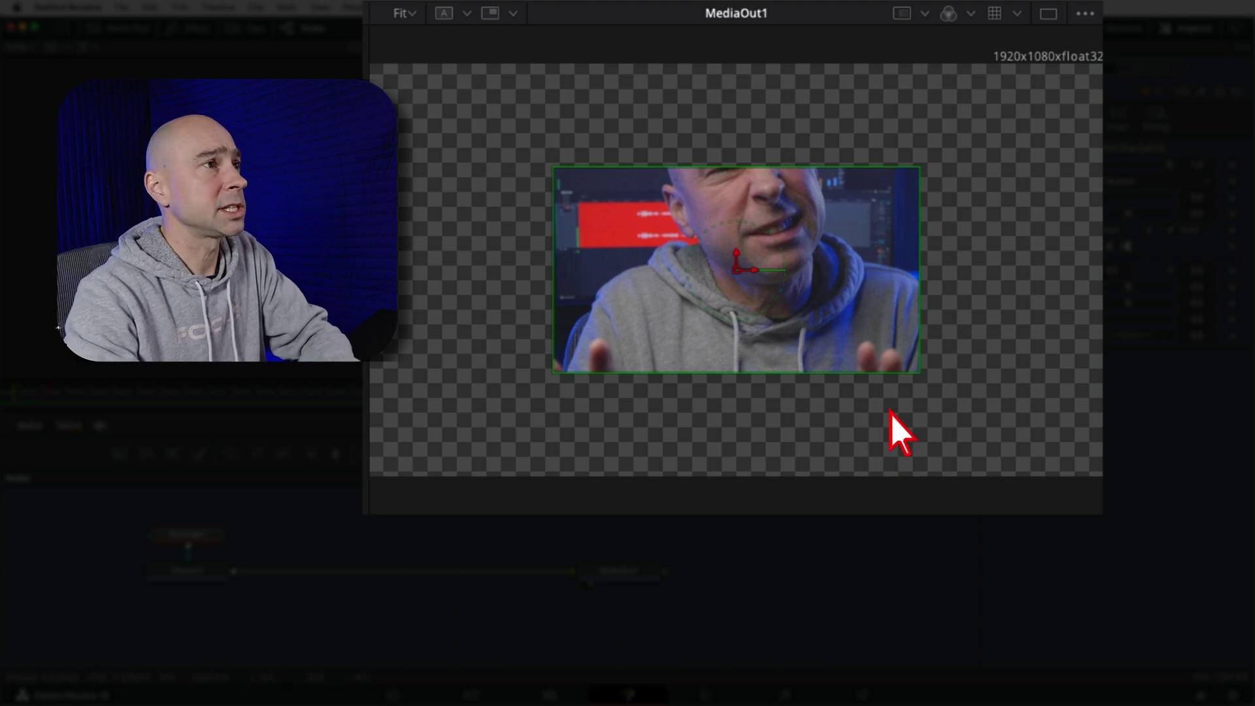
- Set the Rectangle1 mask's width and height both to 1
left_click_drag(843, 392, 847, 431)
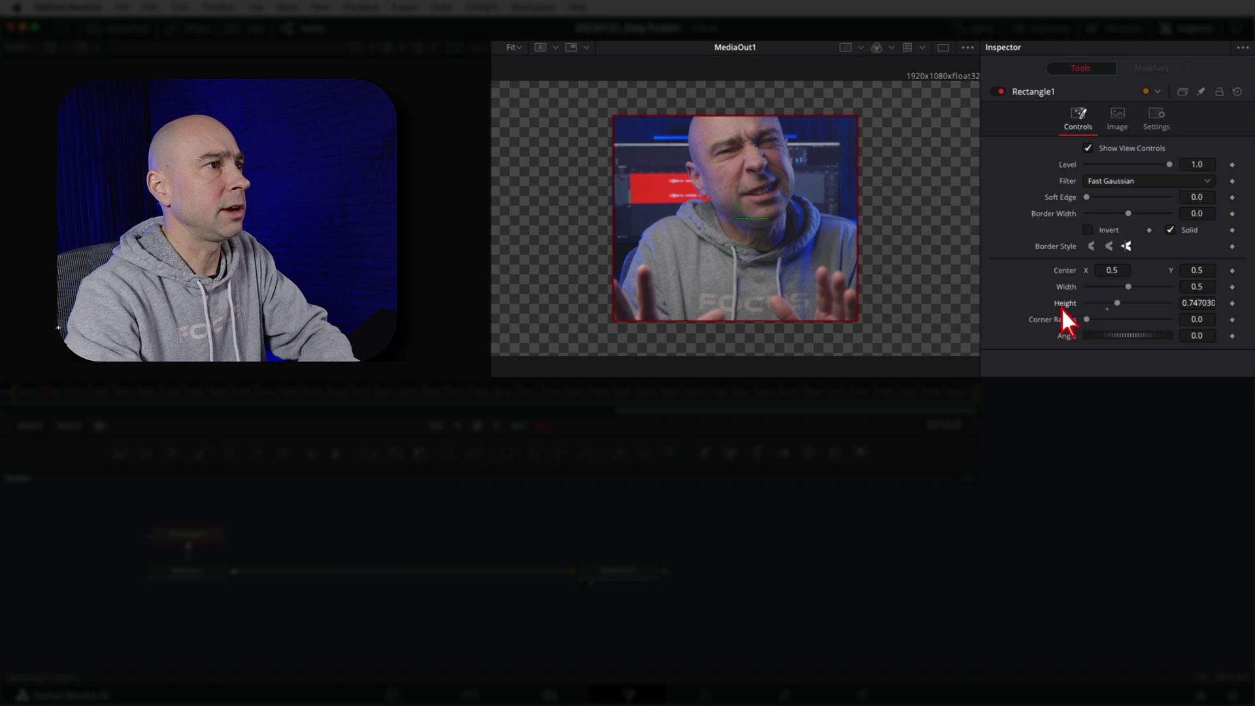
double_click(1062, 304)
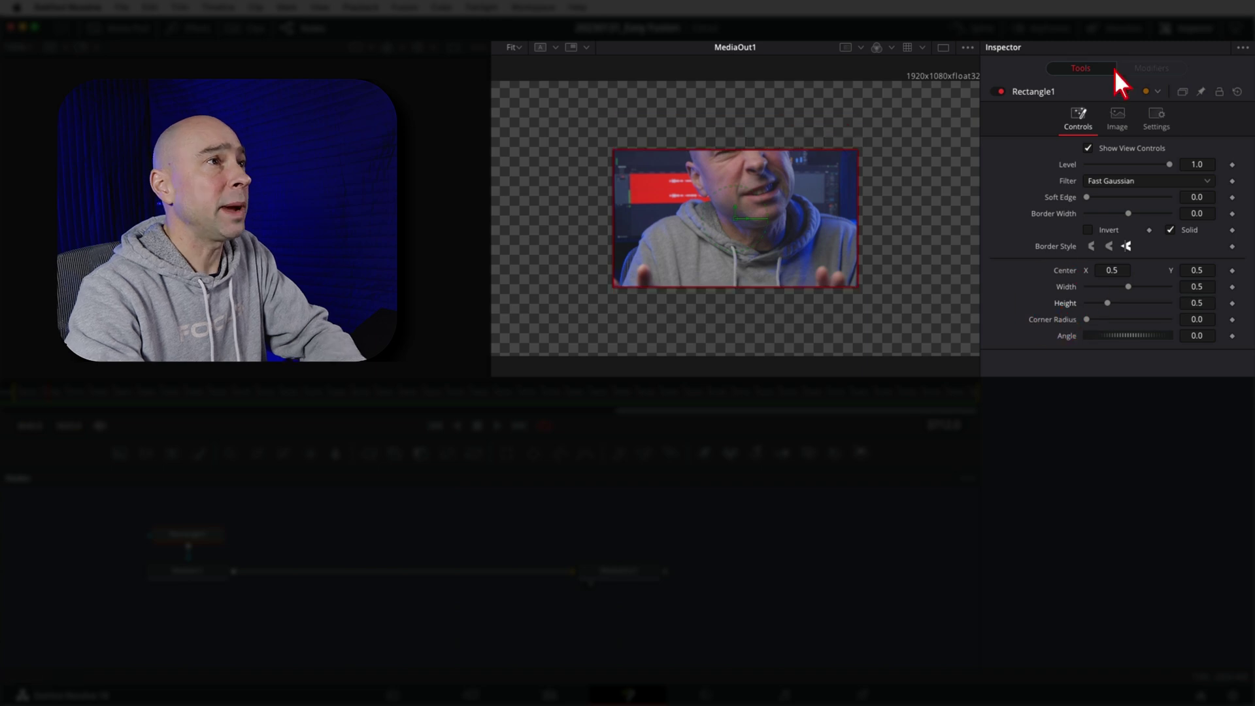
left_click_drag(1106, 302, 1146, 287)
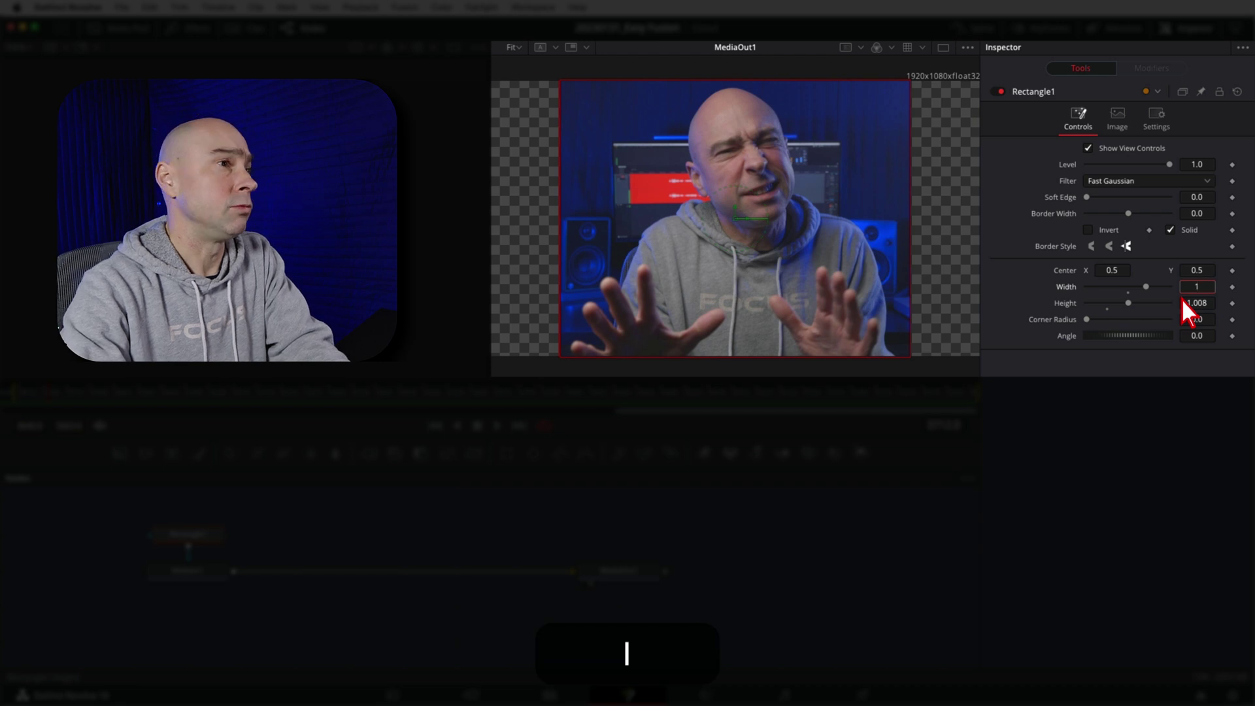
key("Return")
type("1")
key("Return")
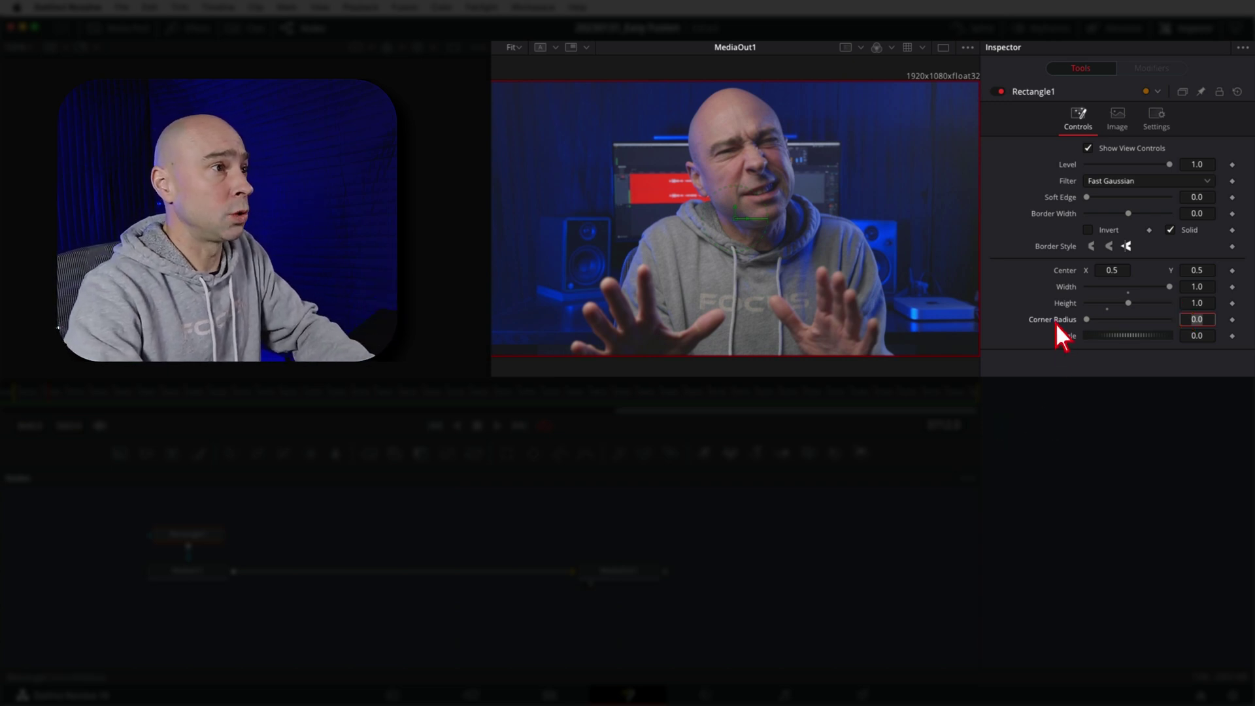
- Round the mask corners to about 0.197 and narrow its width to 0.795
left_click_drag(1086, 320, 1096, 321)
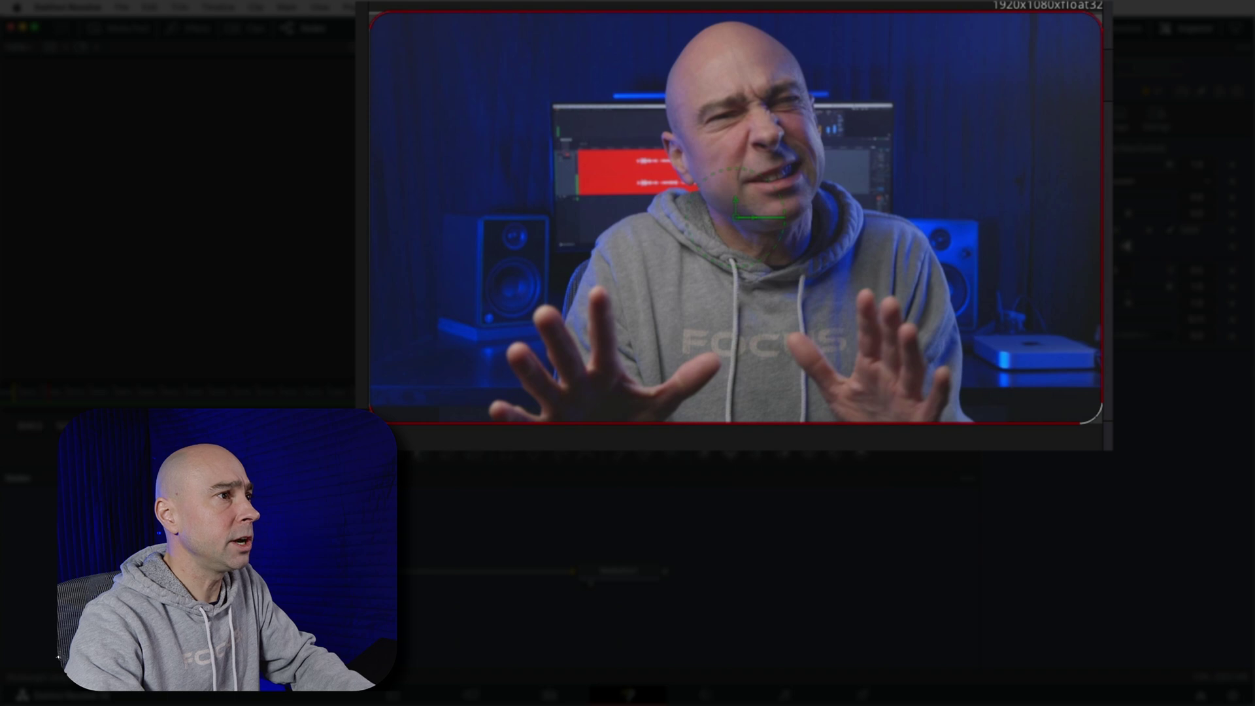
left_click_drag(1117, 323, 1193, 324)
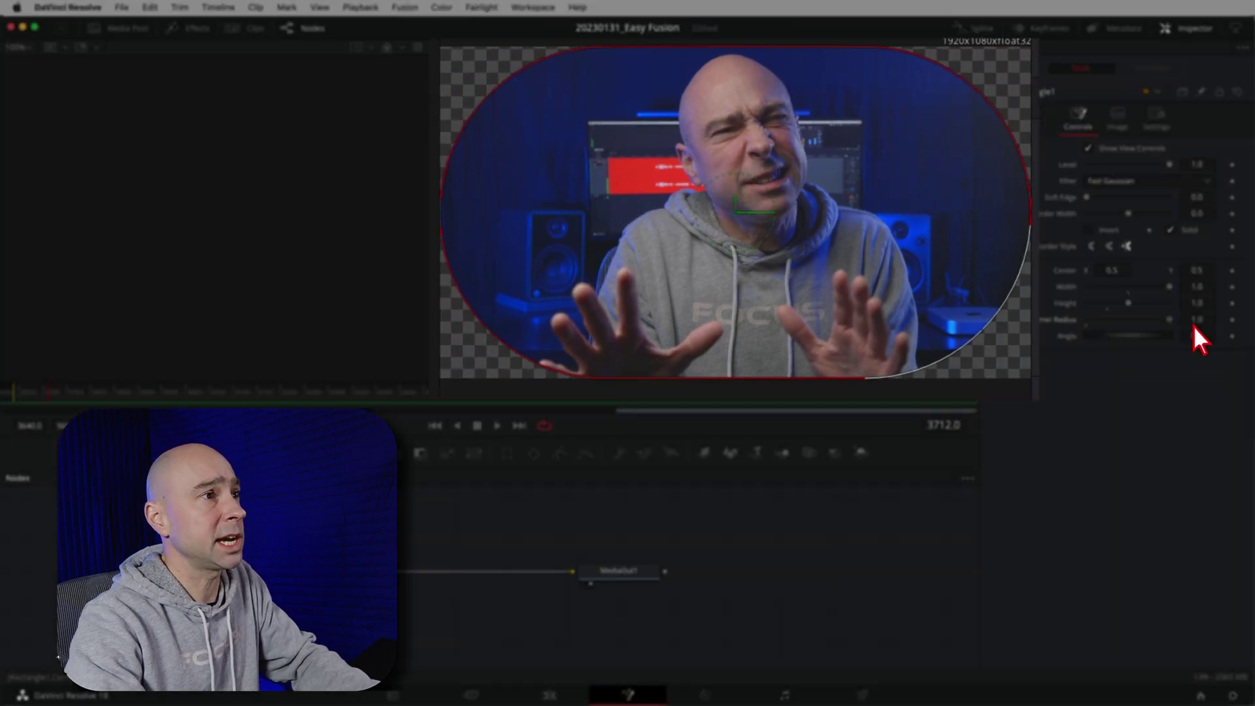
left_click_drag(1169, 320, 1103, 319)
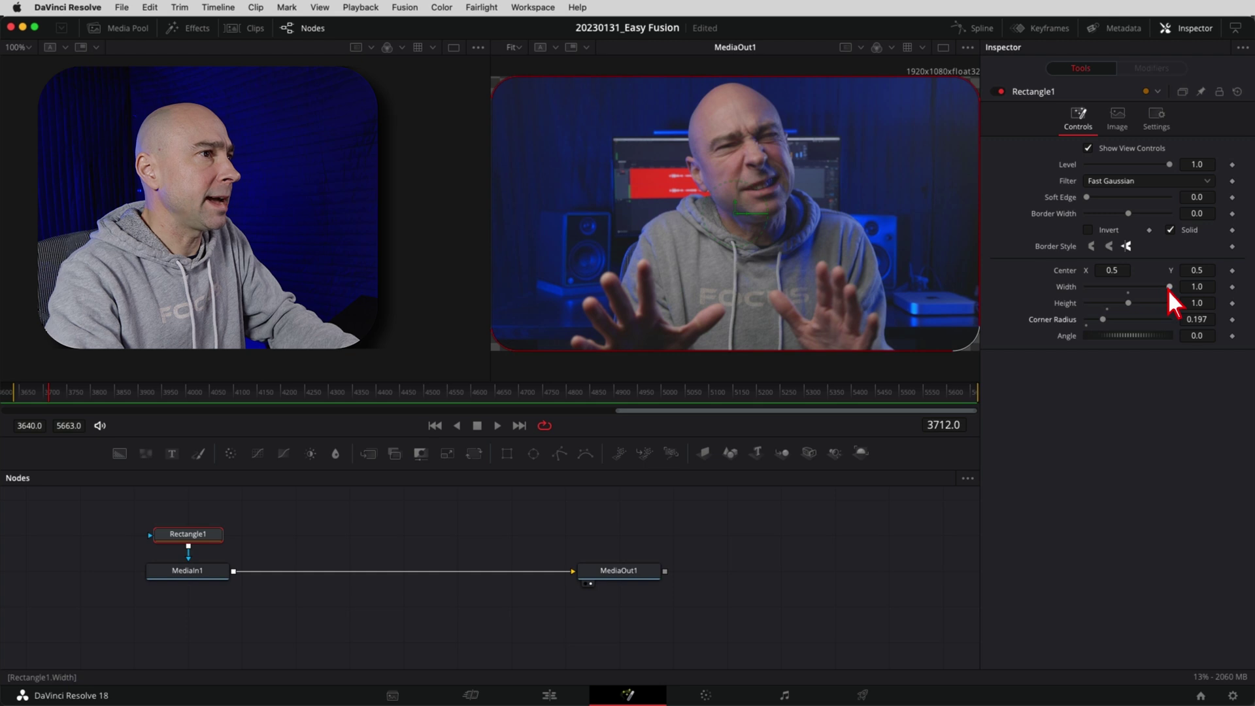
left_click_drag(1167, 288, 1151, 291)
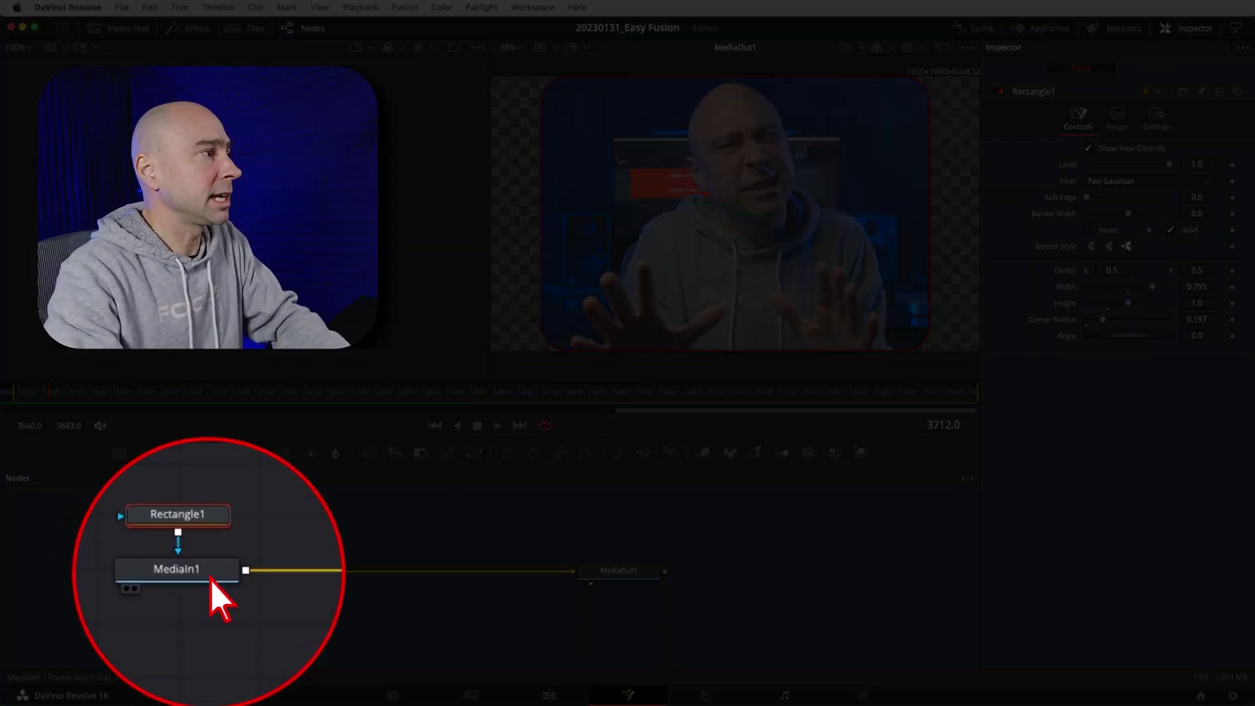
- Insert a Drop Shadow node after MediaIn1, found by searching 'drop'
left_click(210, 574)
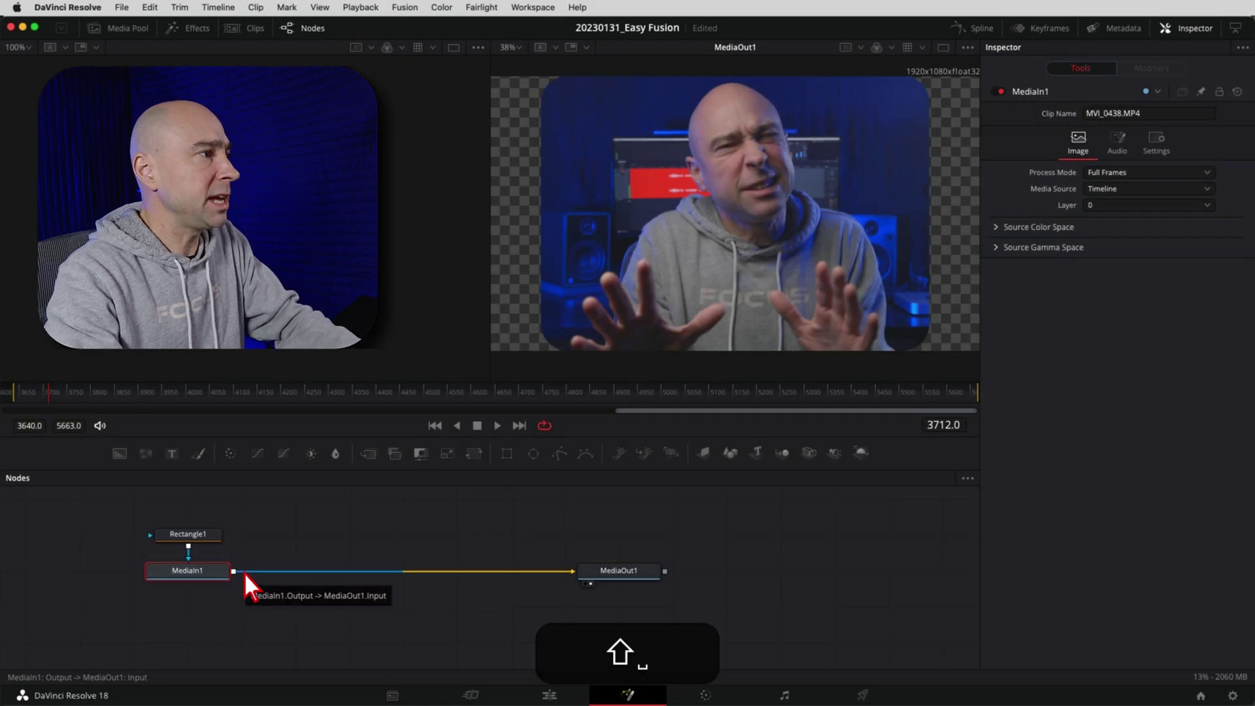
key("shift+space")
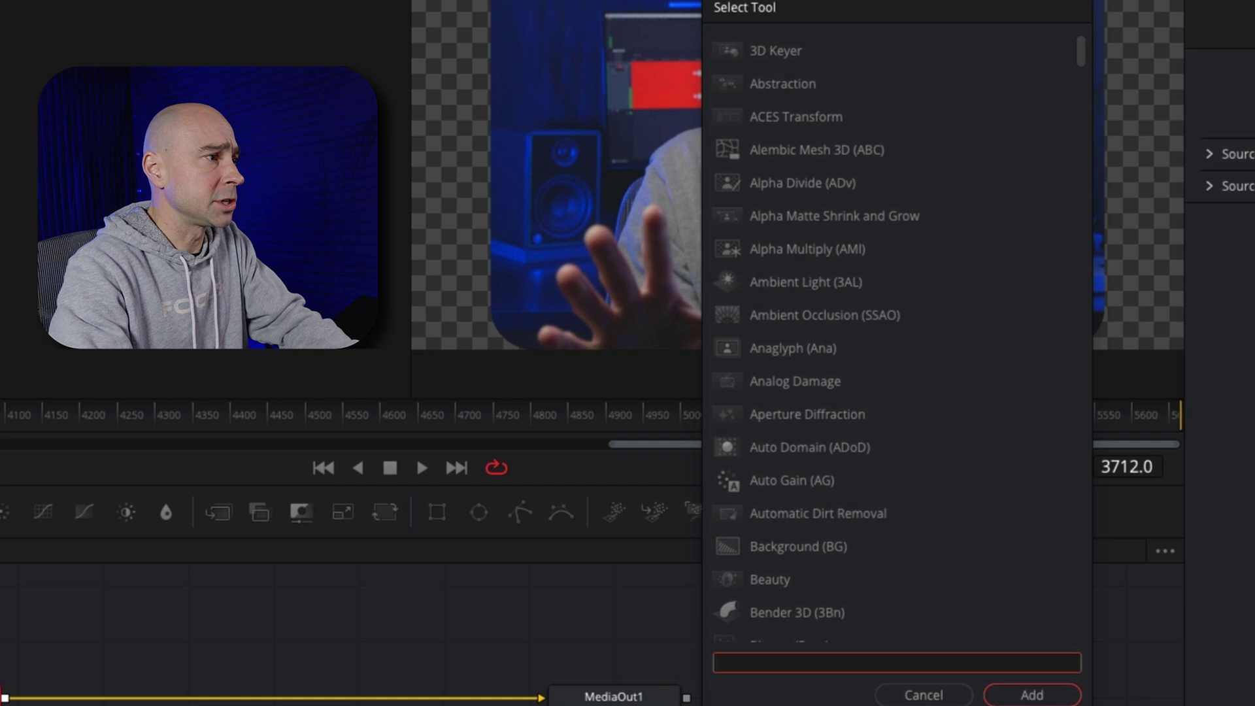
left_click(801, 667)
type("drop")
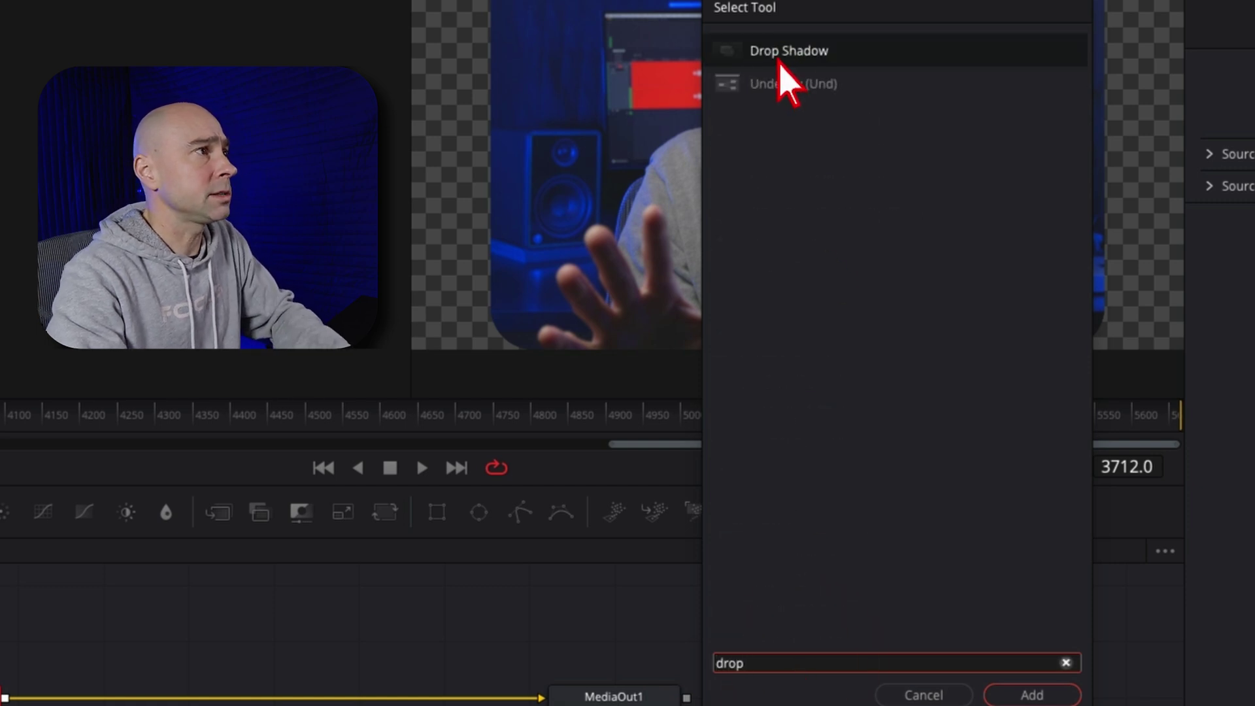
left_click(785, 50)
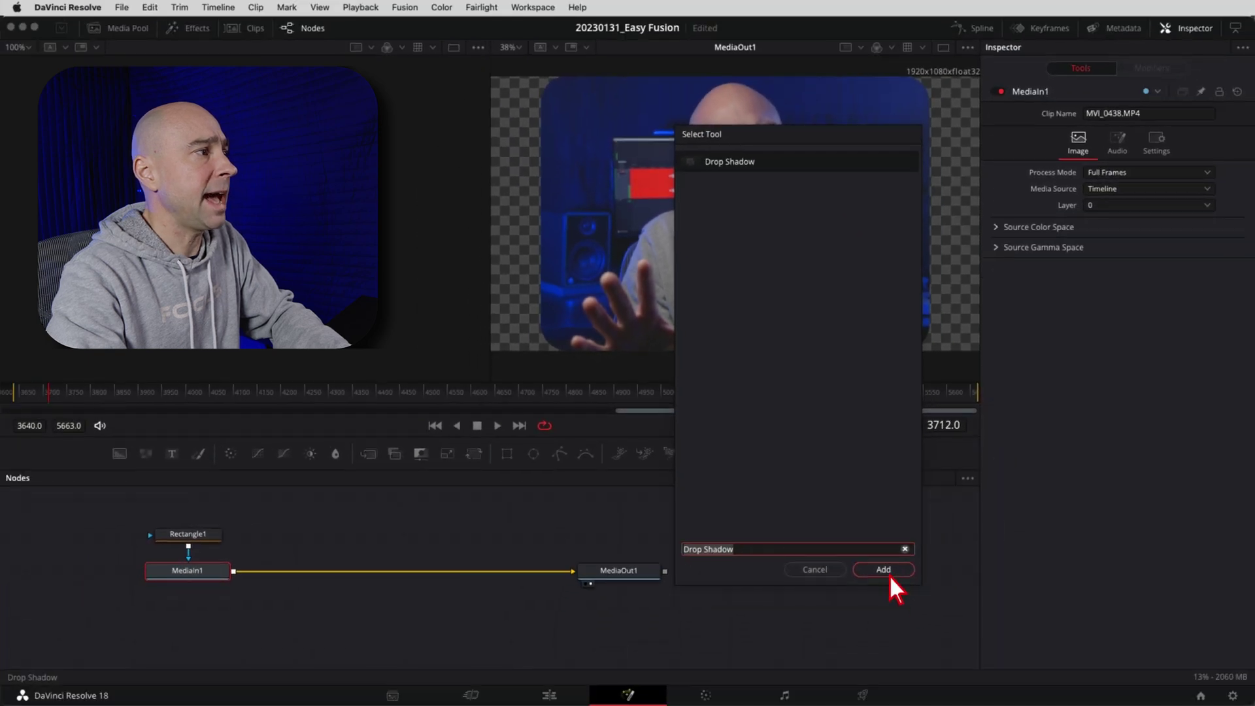
left_click(883, 569)
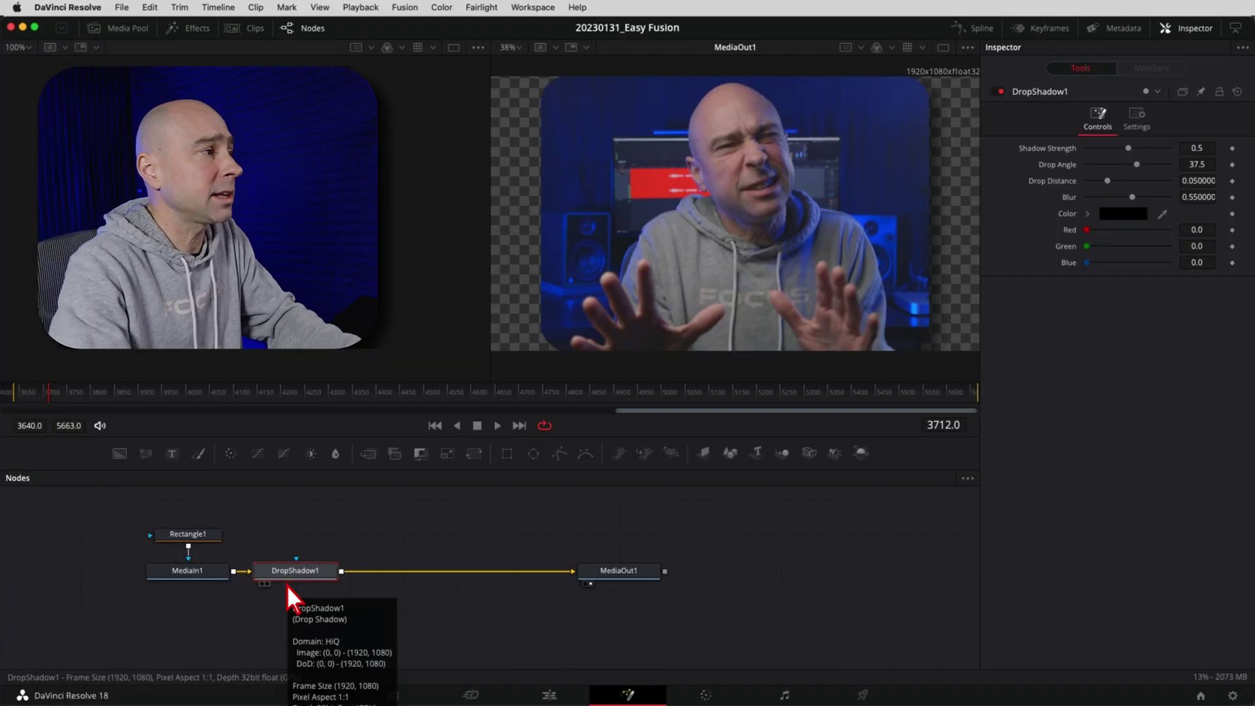
- Raise DropShadow1's Shadow Strength to about 0.709, then return to the Edit page
left_click(196, 573)
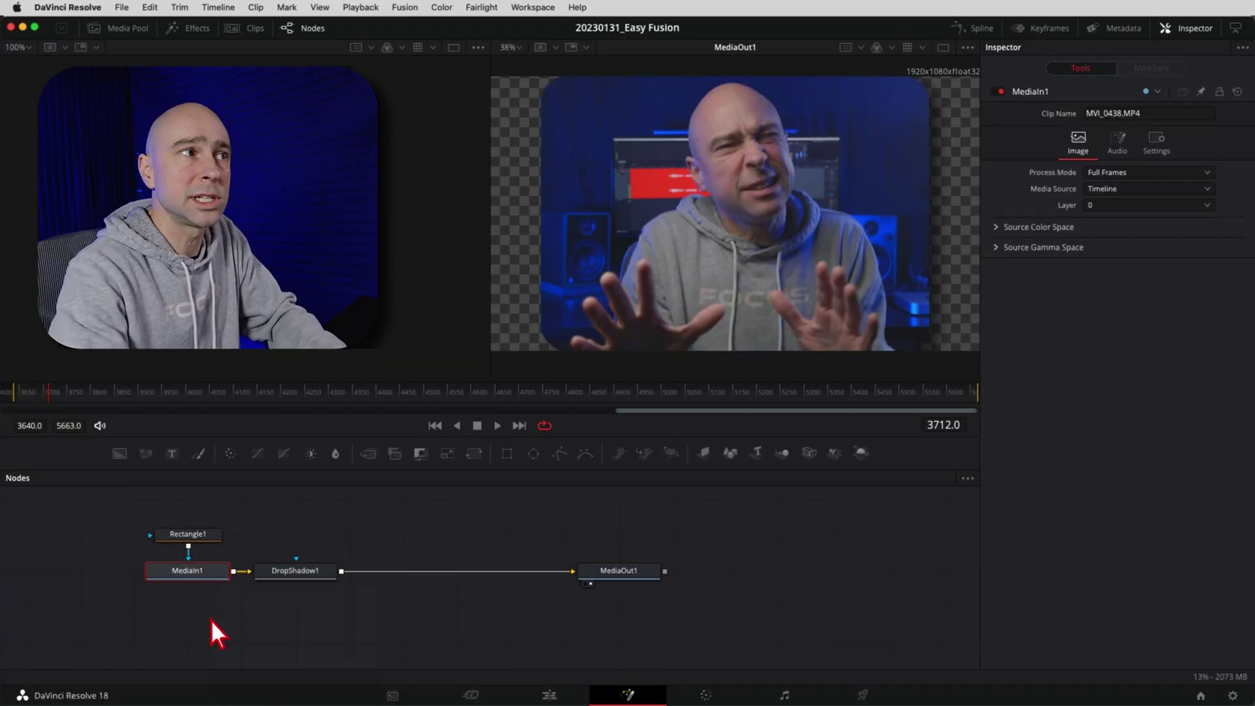
left_click(307, 576)
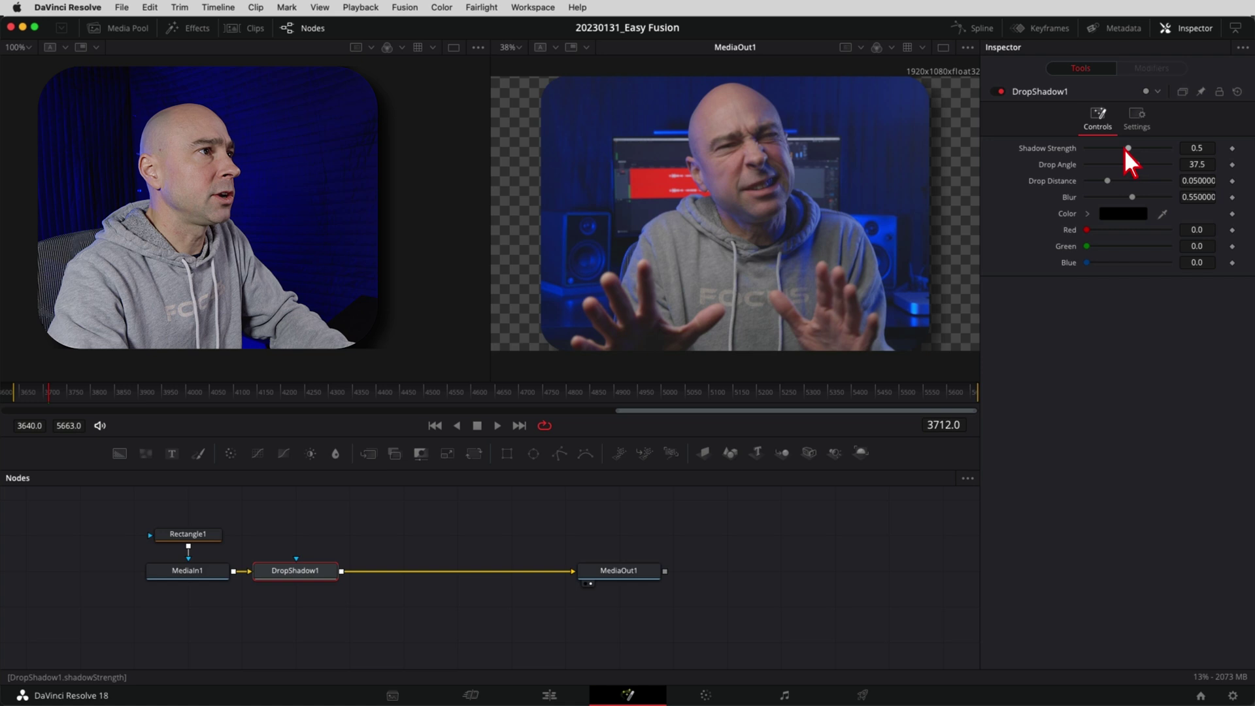
left_click_drag(1128, 147, 1174, 157)
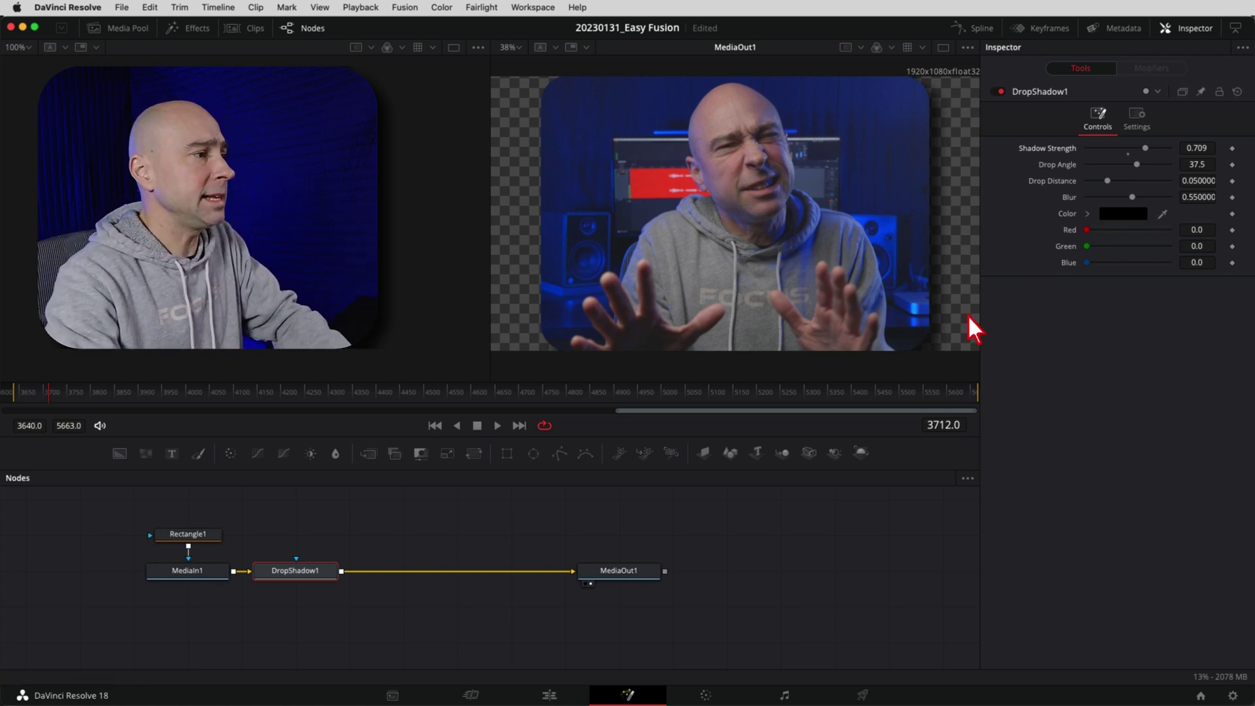
left_click(550, 694)
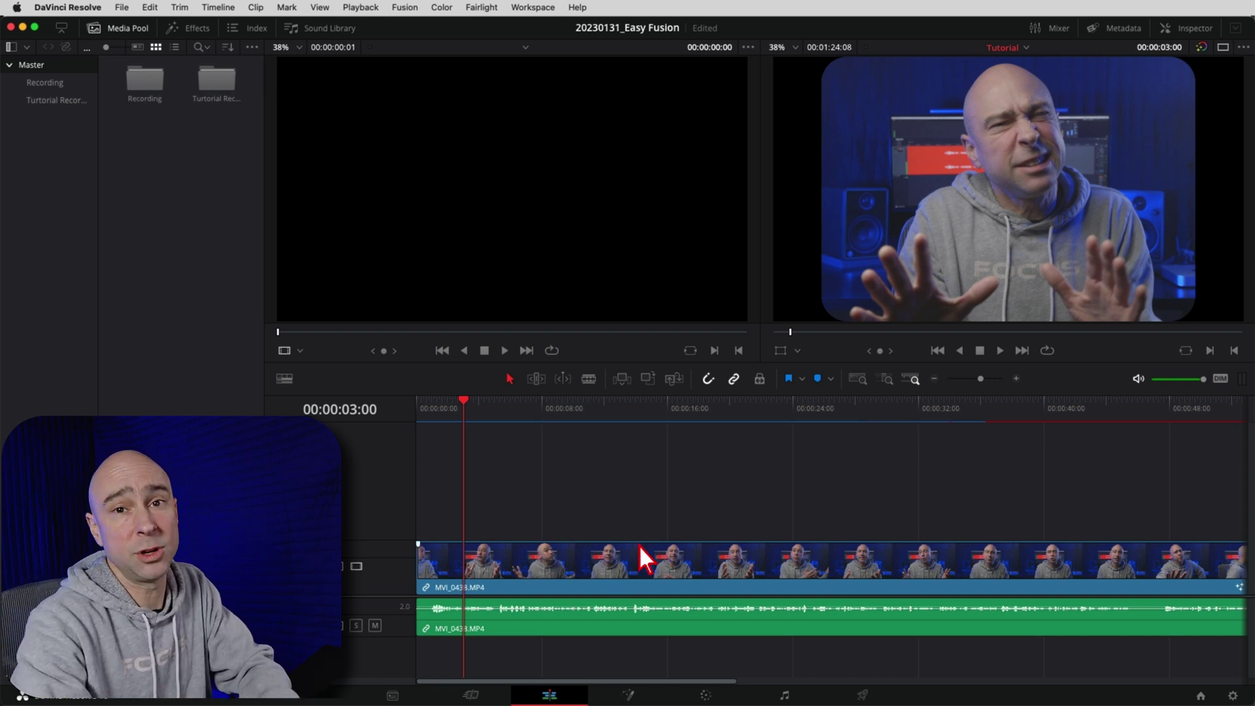
- Shrink the clip with the viewer transform handles into a small lower-left inset
left_click(567, 563)
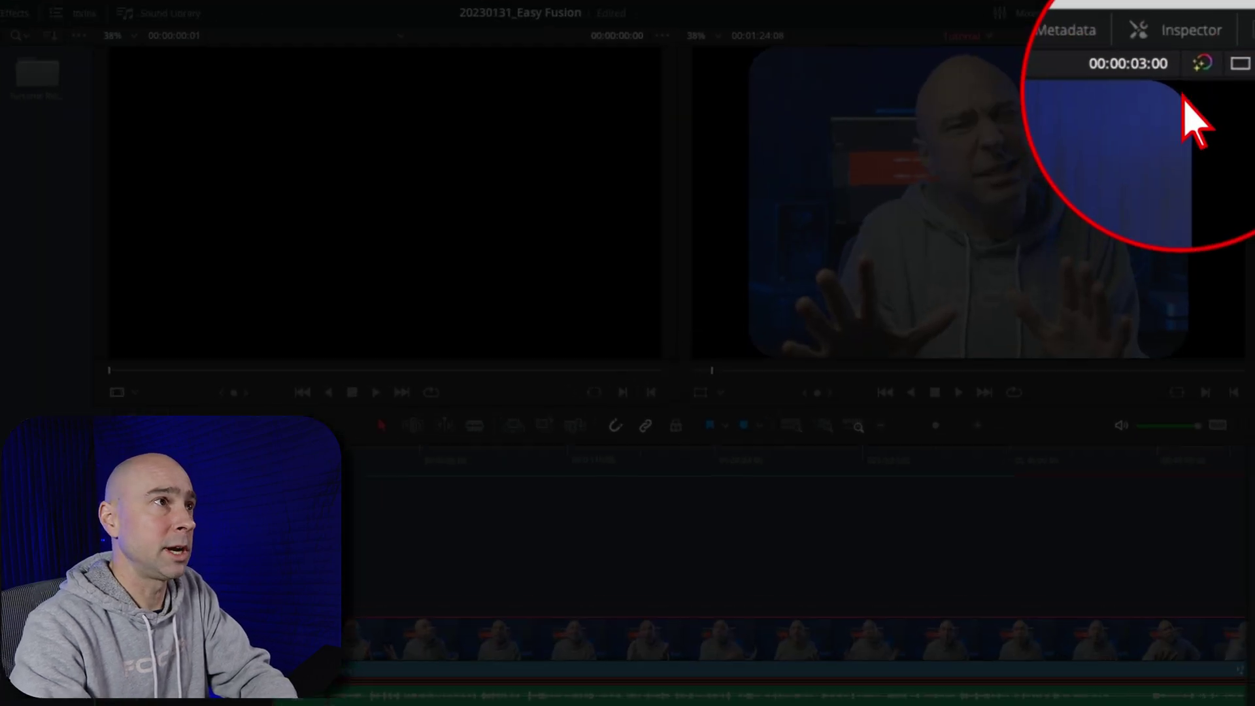
left_click(1180, 27)
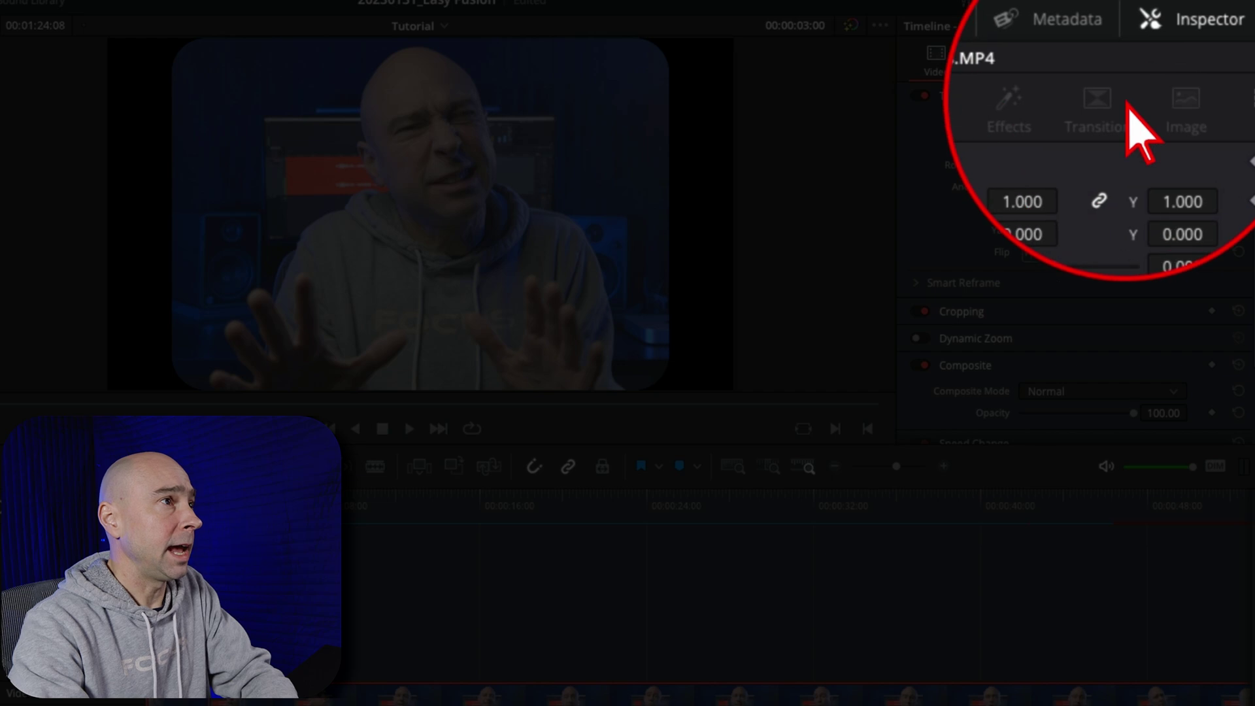
left_click_drag(1062, 123, 1056, 151)
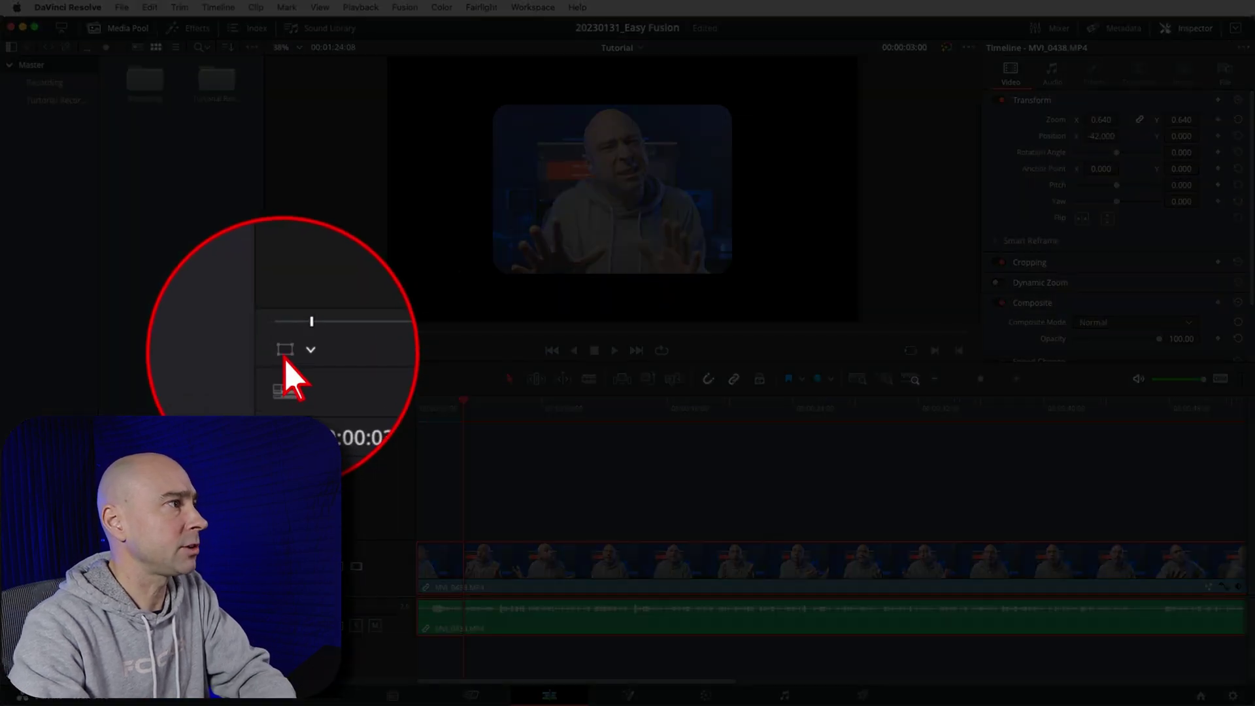
left_click(284, 351)
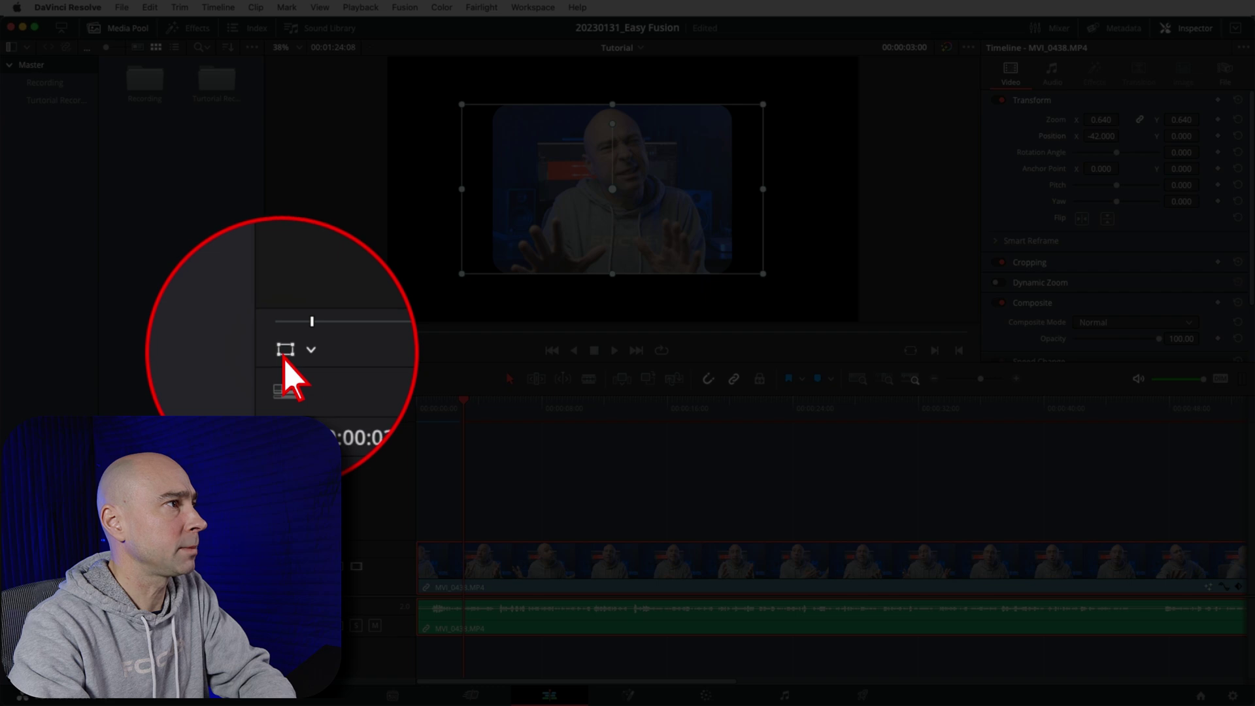
left_click_drag(763, 107, 708, 127)
left_click_drag(661, 205, 555, 239)
scroll(579, 232, "down", 1)
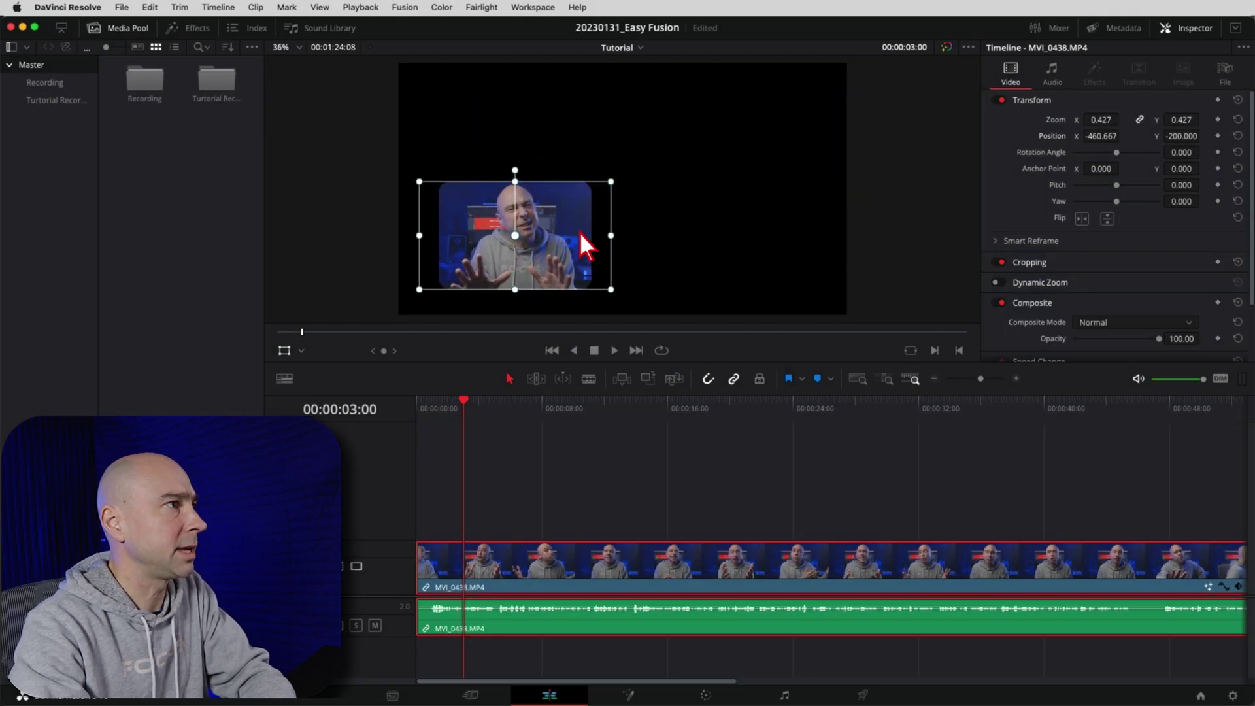
left_click_drag(612, 181, 504, 261)
left_click_drag(550, 221, 551, 221)
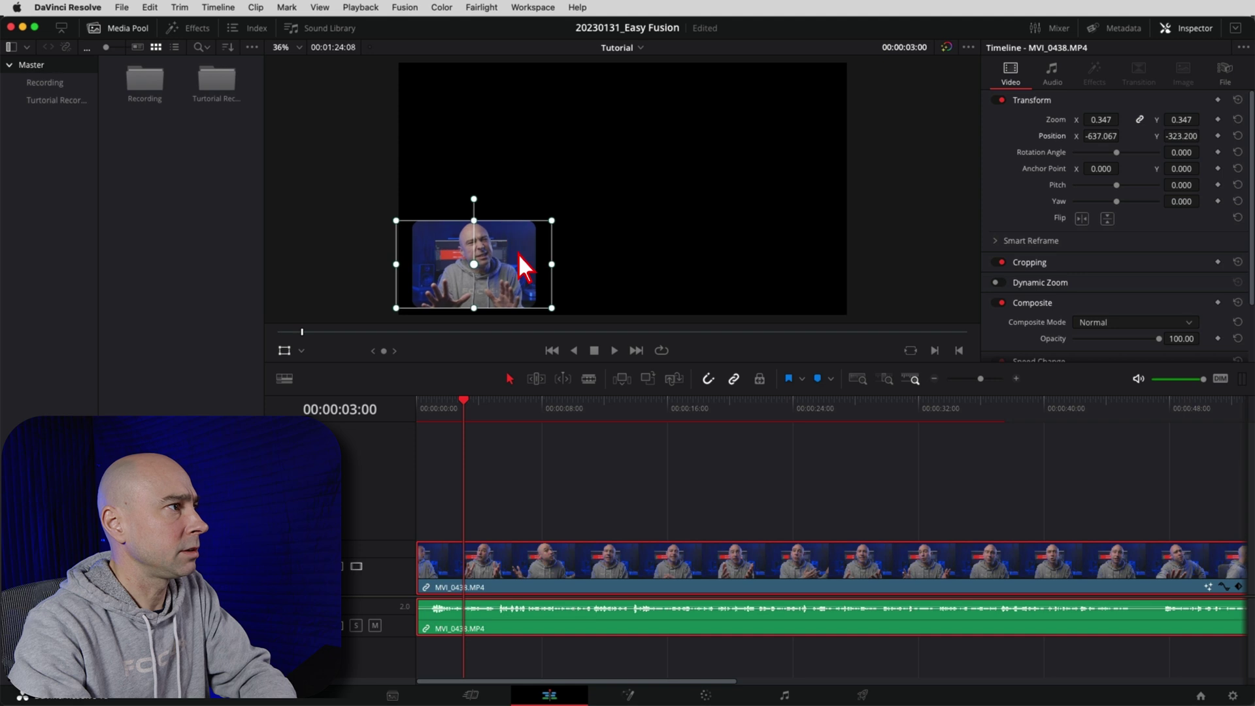
left_click(288, 350)
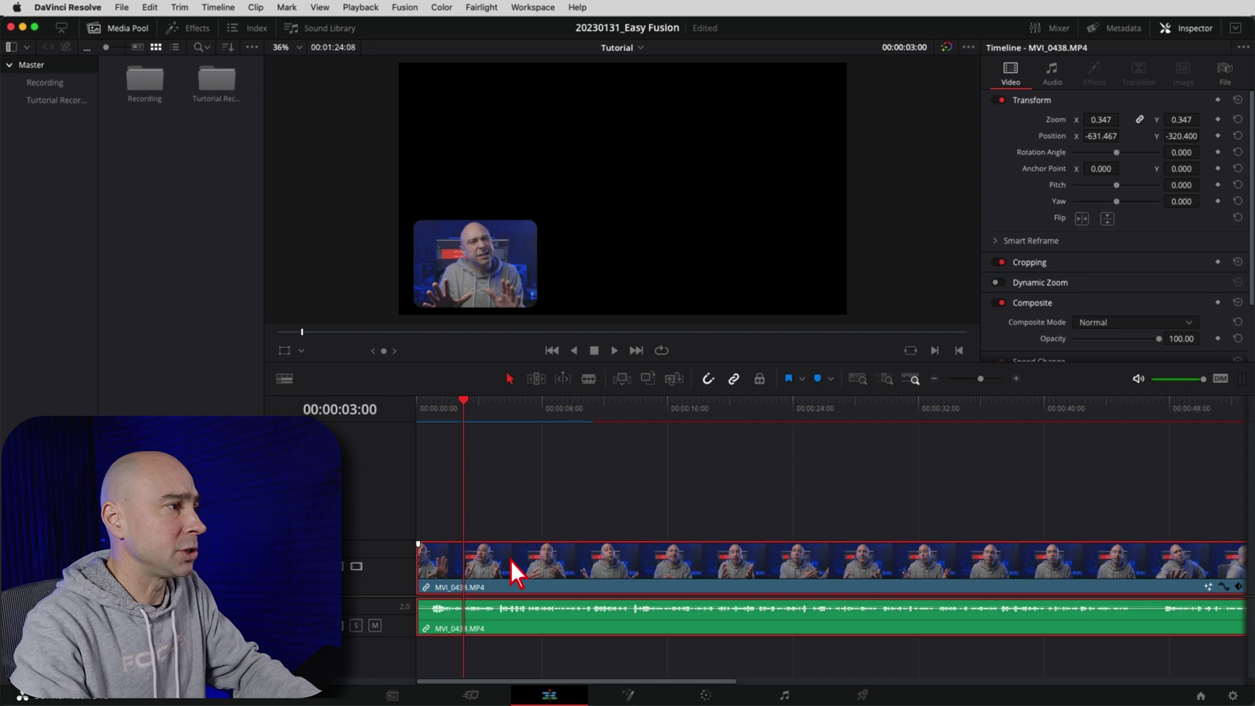
- Move the inset clip up to V2 and place the countdown clip on V1
left_click_drag(510, 559, 507, 520)
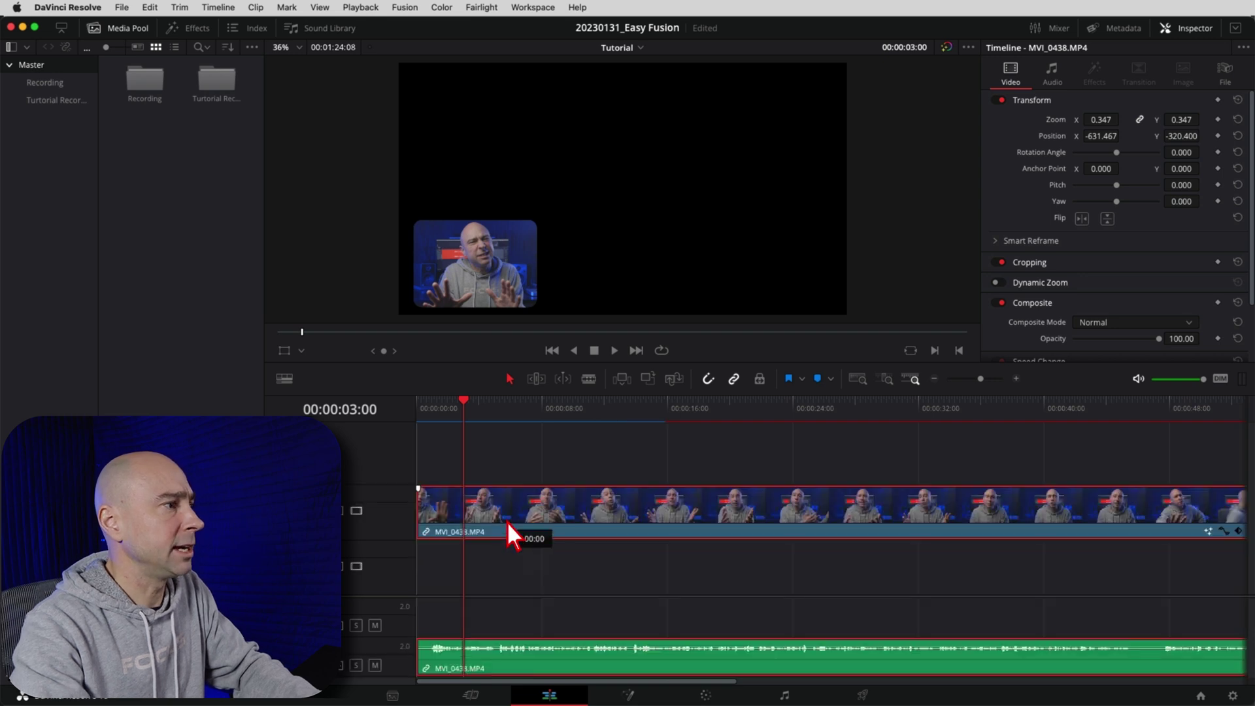
key("super+z")
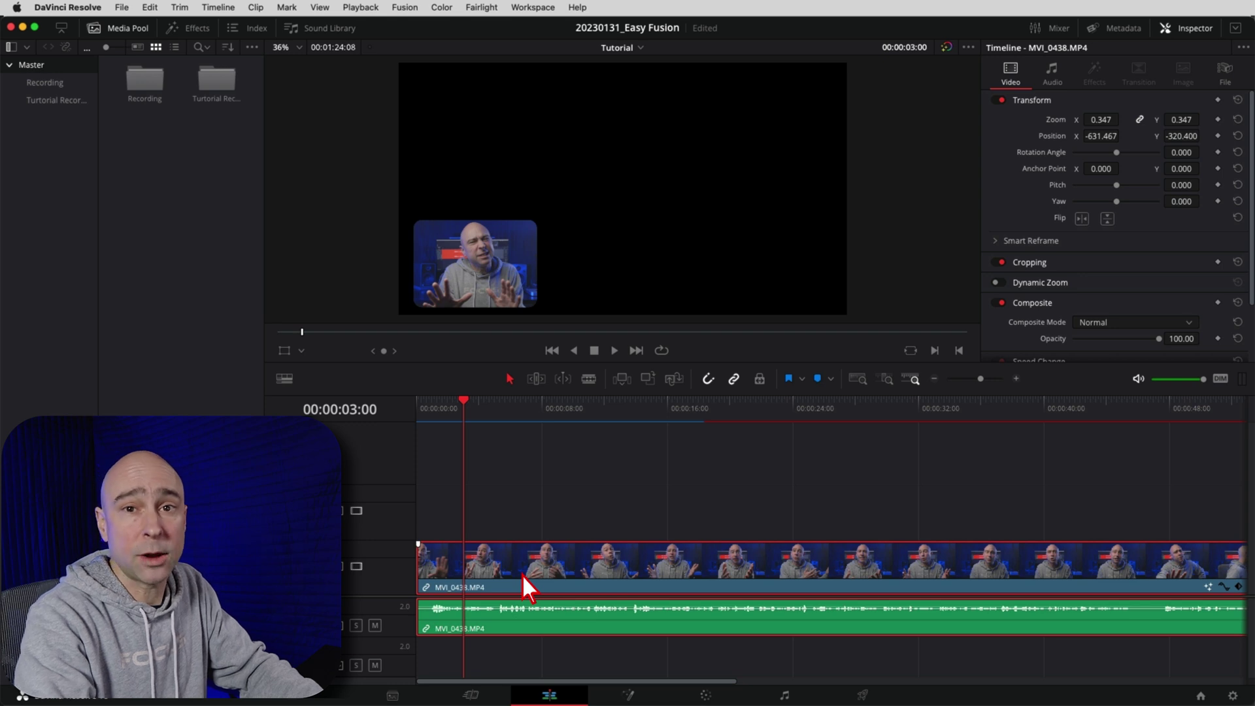
key("alt+Up")
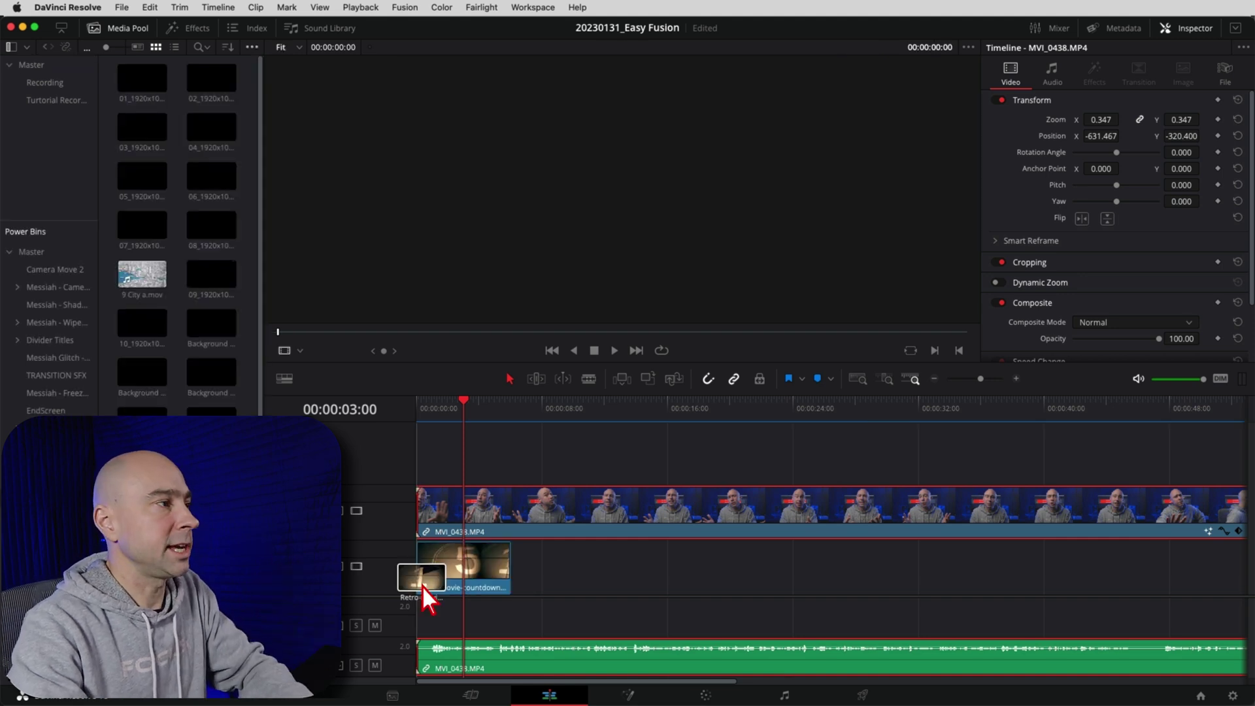
left_click_drag(422, 585, 431, 575)
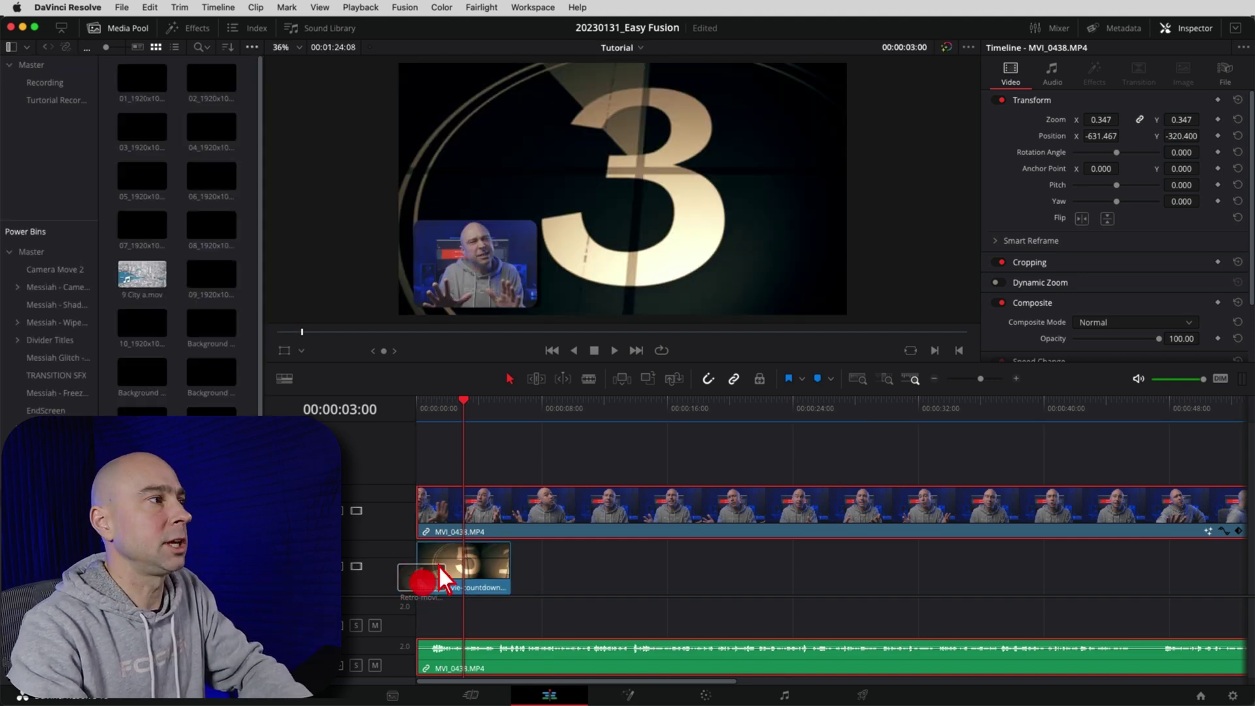
- Play the timeline from the start and inspect the inset's shadow in the viewer
left_click(434, 408)
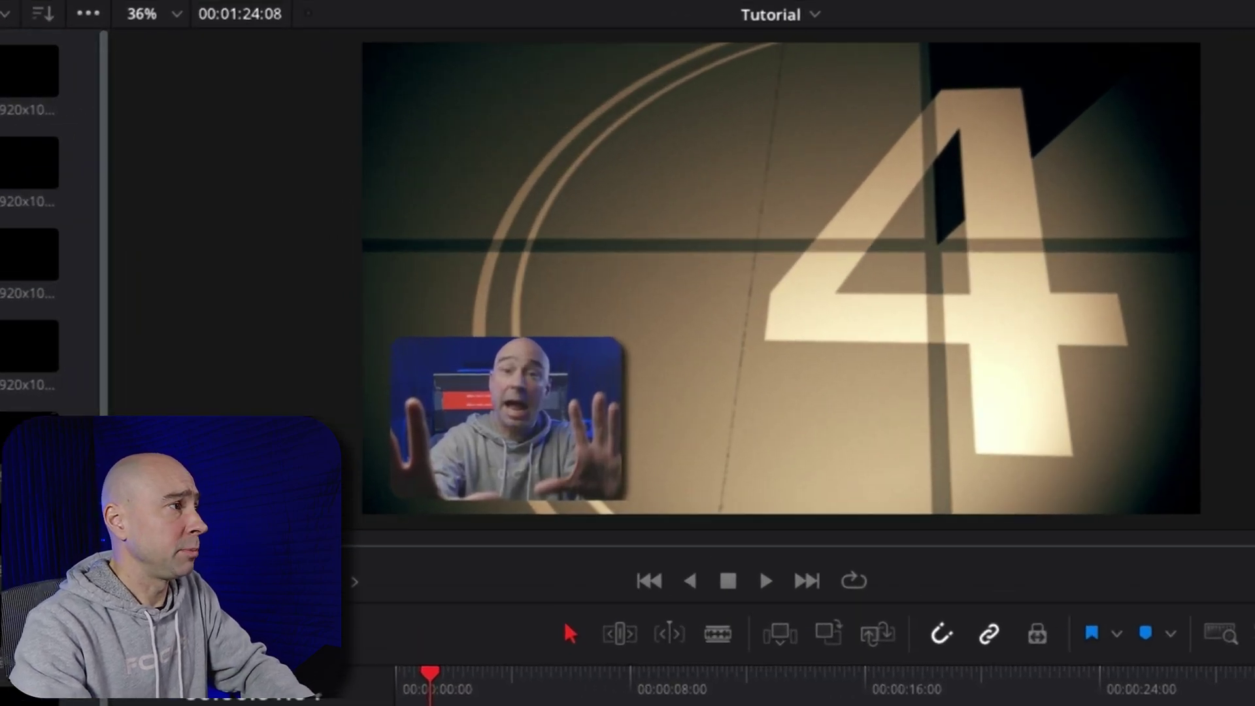
left_click_drag(435, 400, 405, 407)
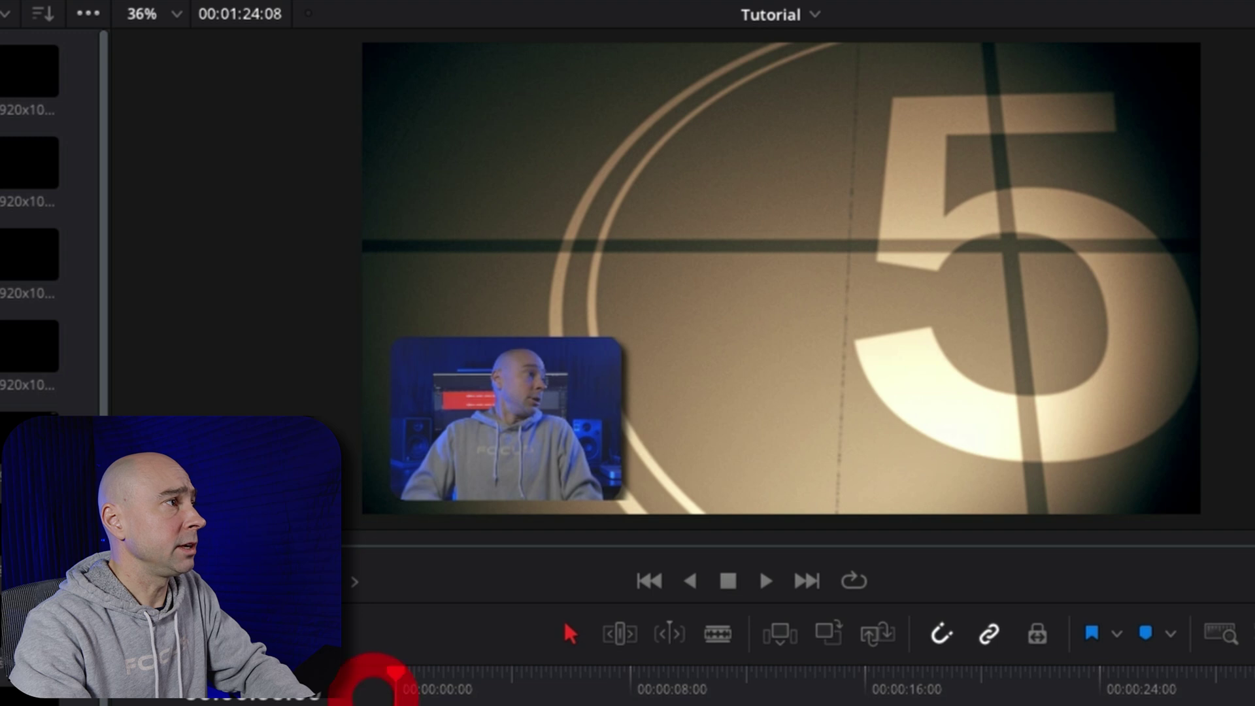
key("space")
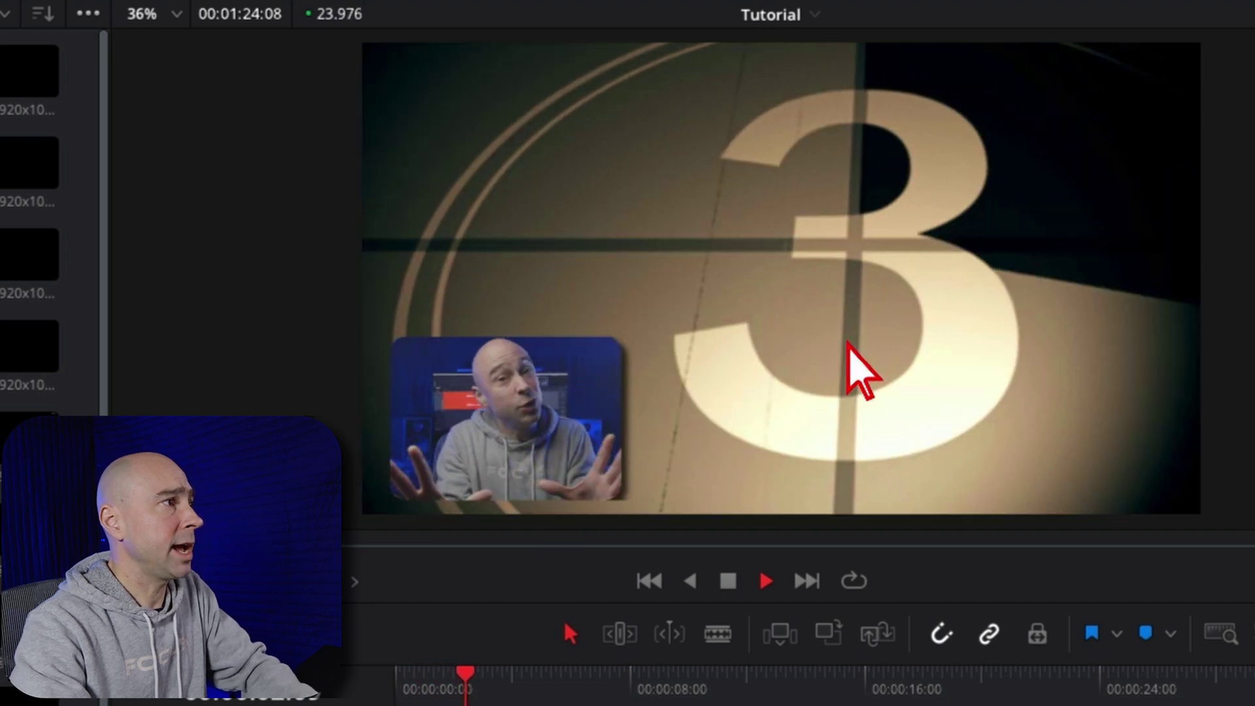
key("space")
scroll(621, 504, "up", 2)
scroll(613, 484, "up", 3)
left_click_drag(633, 482, 817, 257)
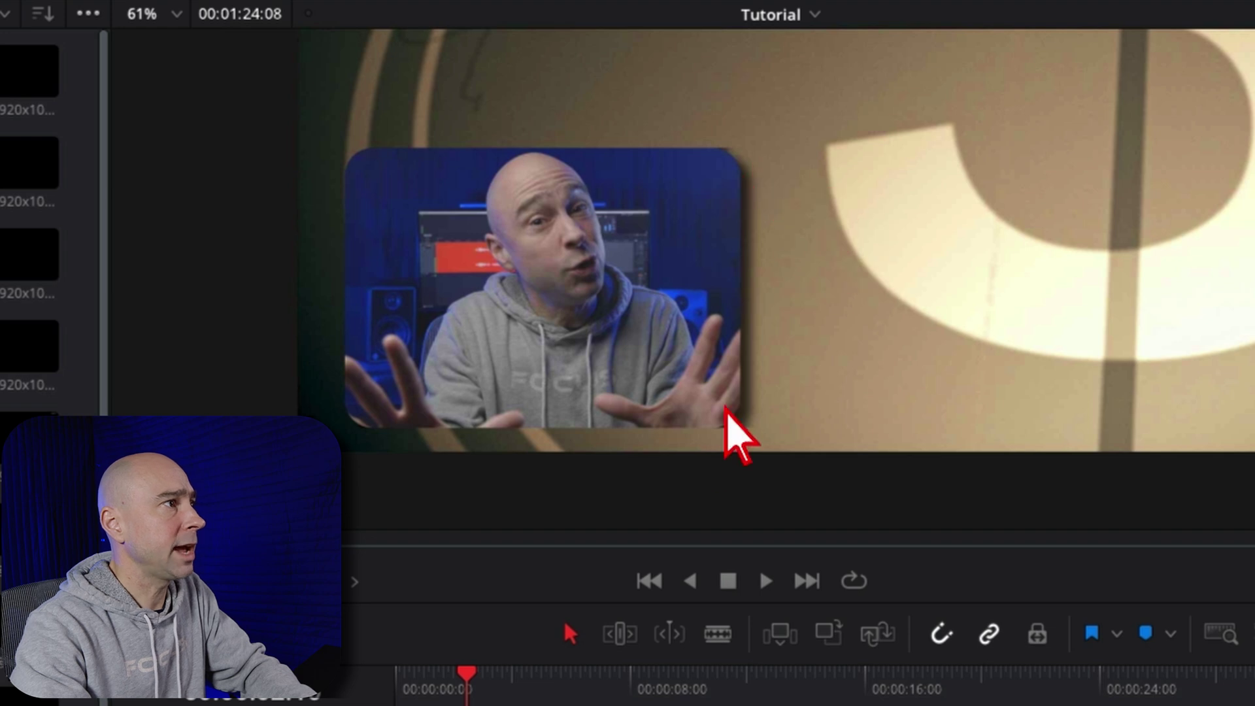
scroll(727, 386, "down", 4)
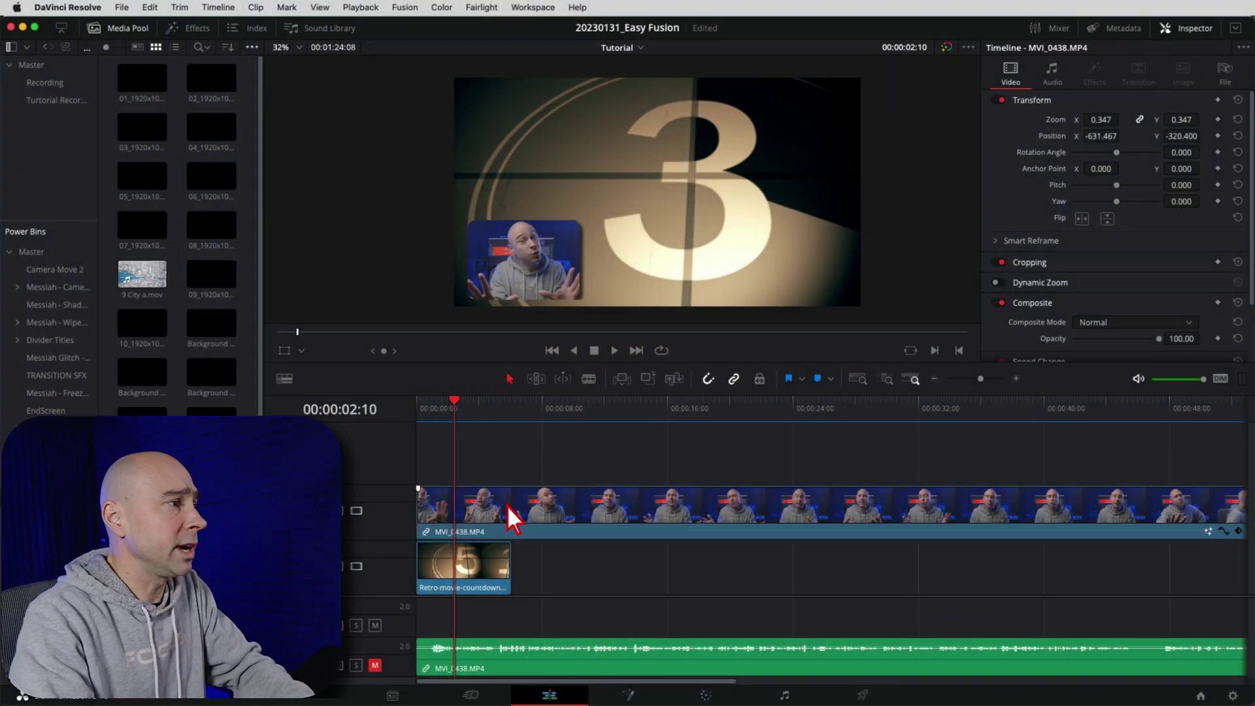
- Split the MVI_0438 clip at about 11:03 and 21:21
left_click(514, 507)
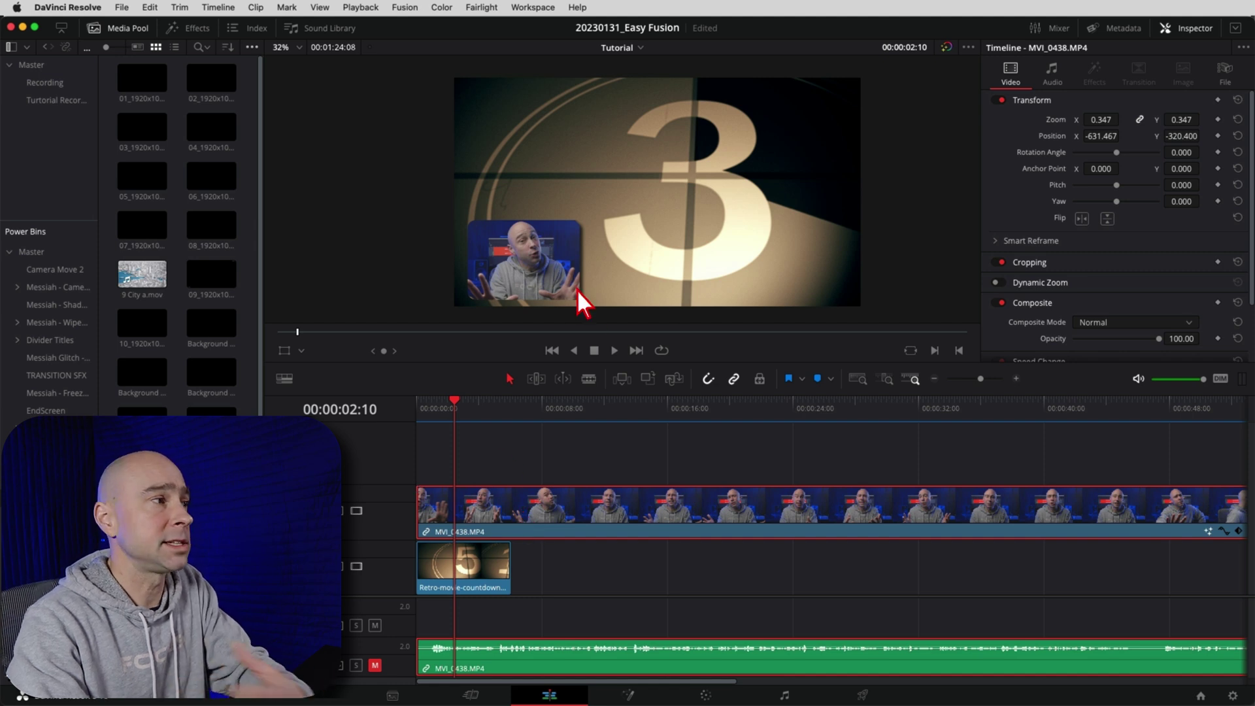
mouse_move(572, 409)
left_mouse_down()
mouse_move(601, 415)
mouse_move(591, 413)
left_mouse_up()
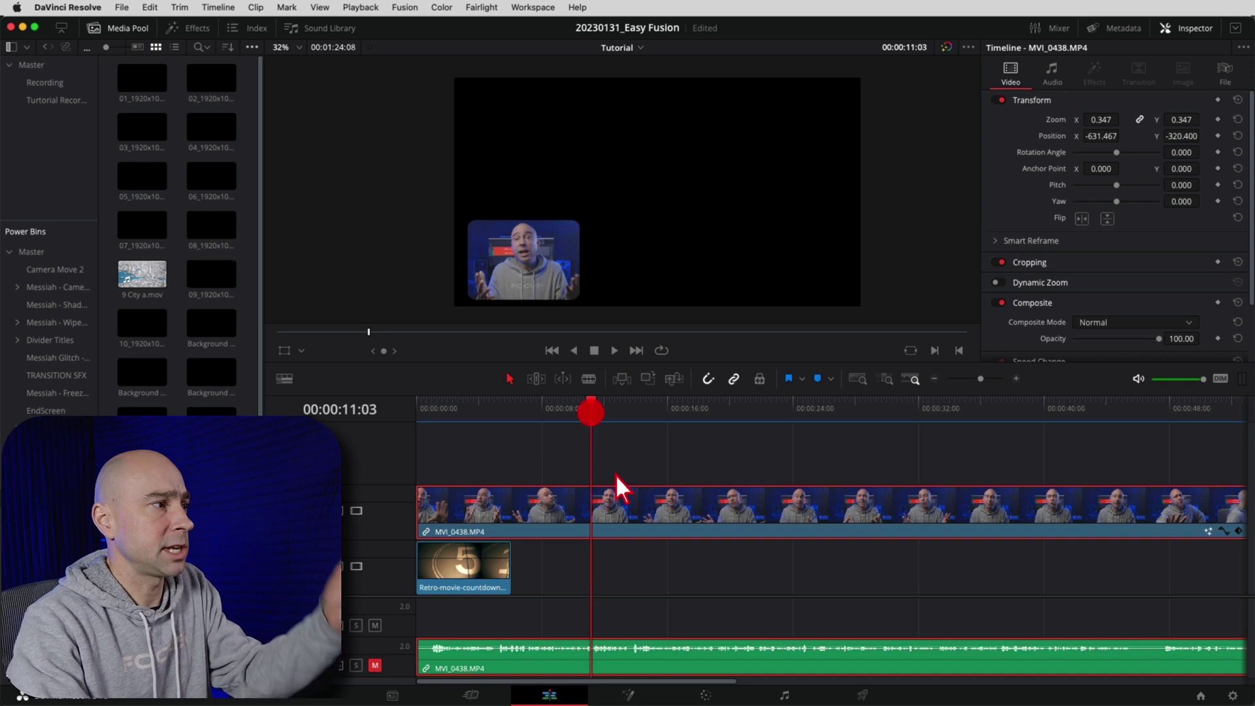
left_click(624, 507)
key("super+b")
left_click(625, 471)
left_click(734, 413)
left_click_drag(736, 416, 754, 417)
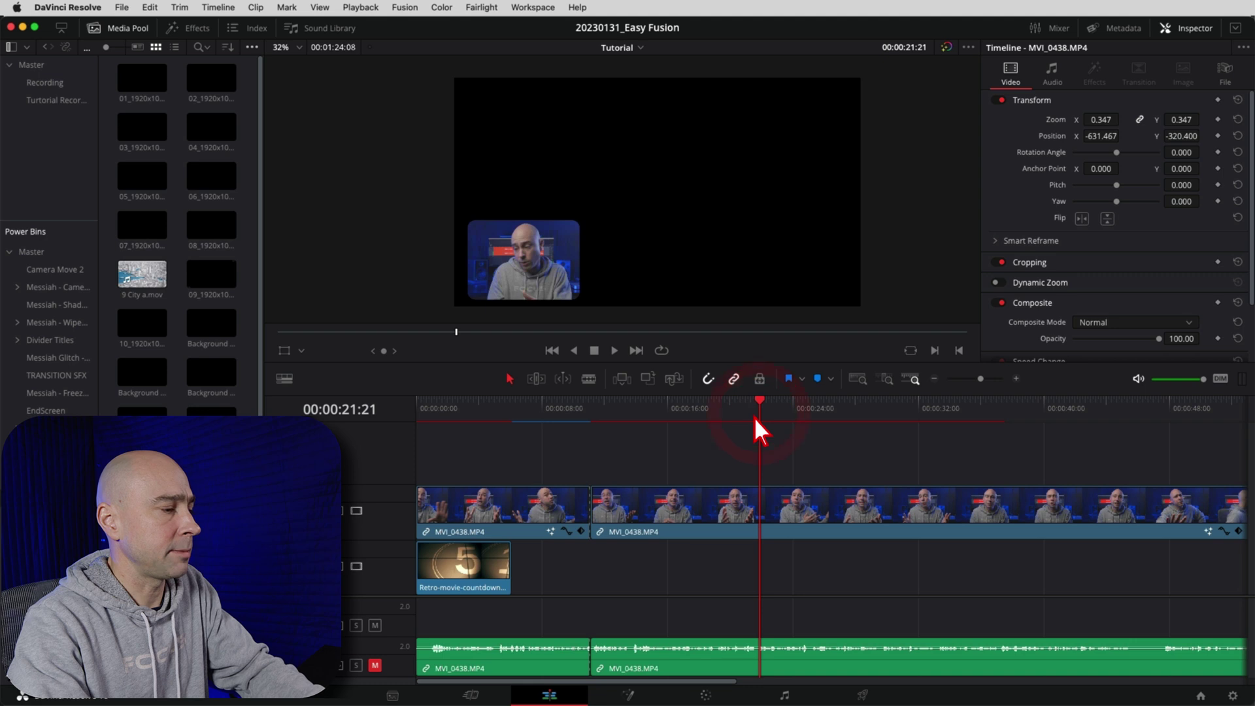
key("s")
- Reset the middle section's transform to zoom 1.000 and position 0
left_click(684, 505)
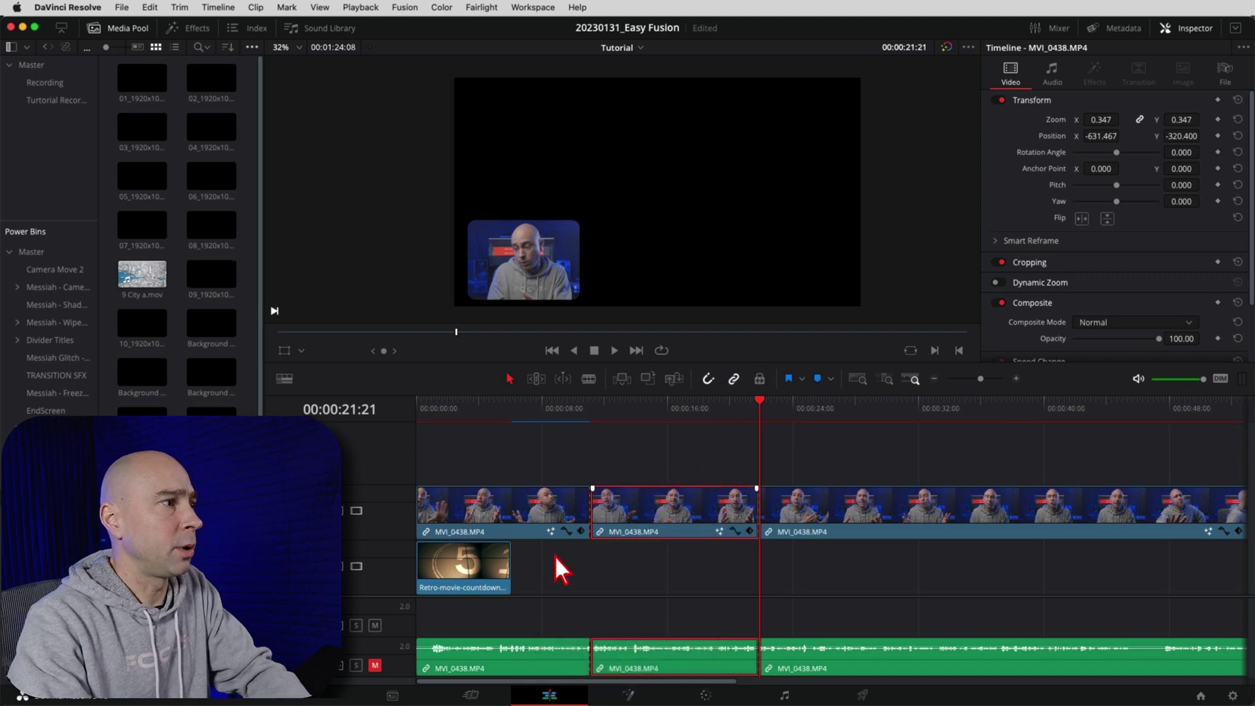
left_click(676, 419)
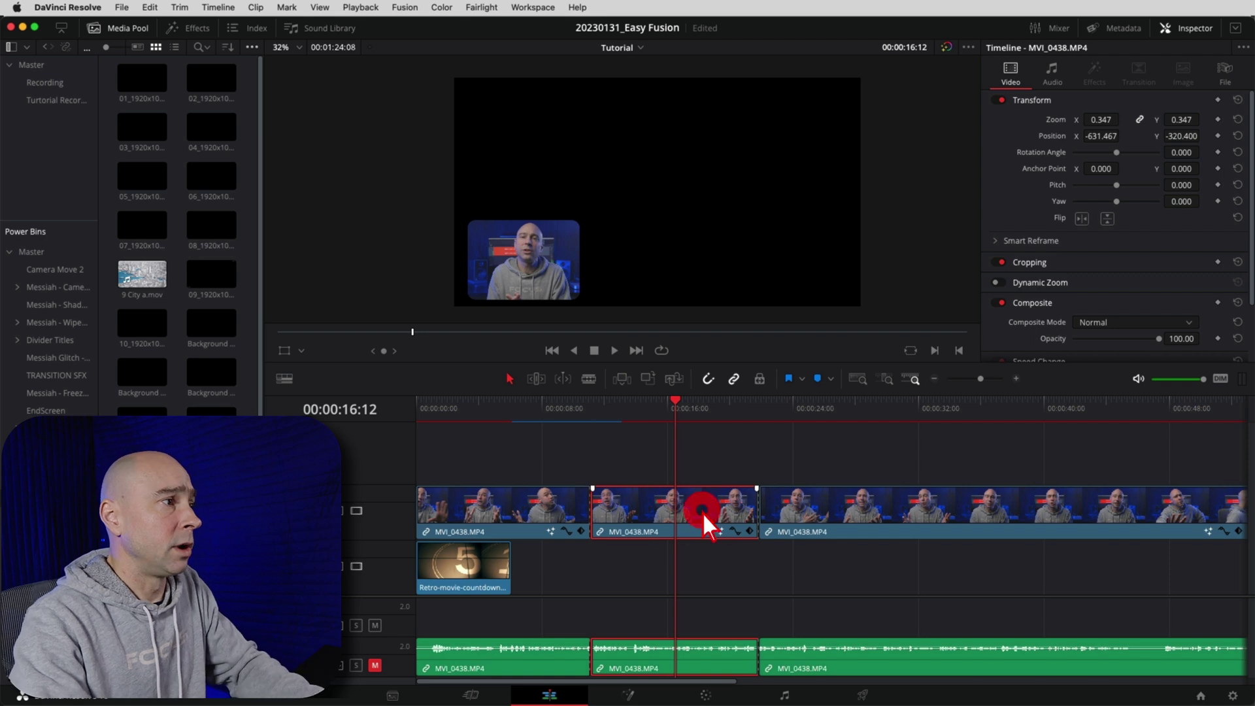
left_click(690, 508)
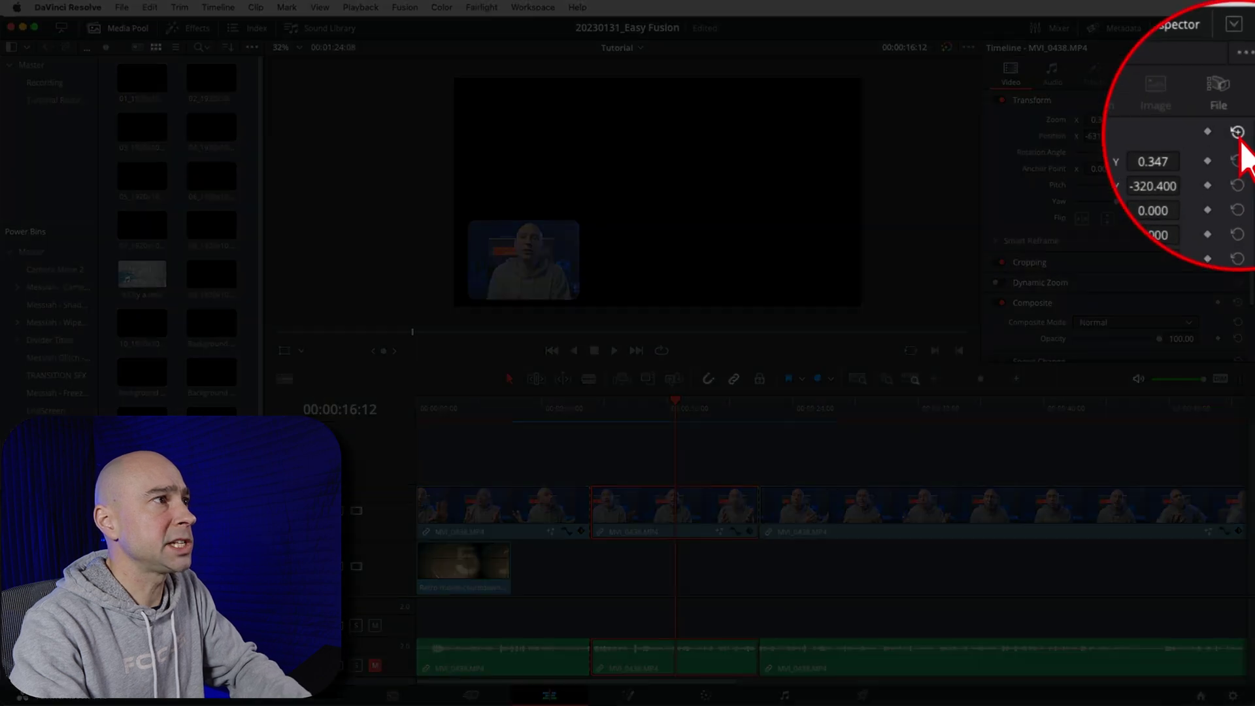
left_click(1238, 101)
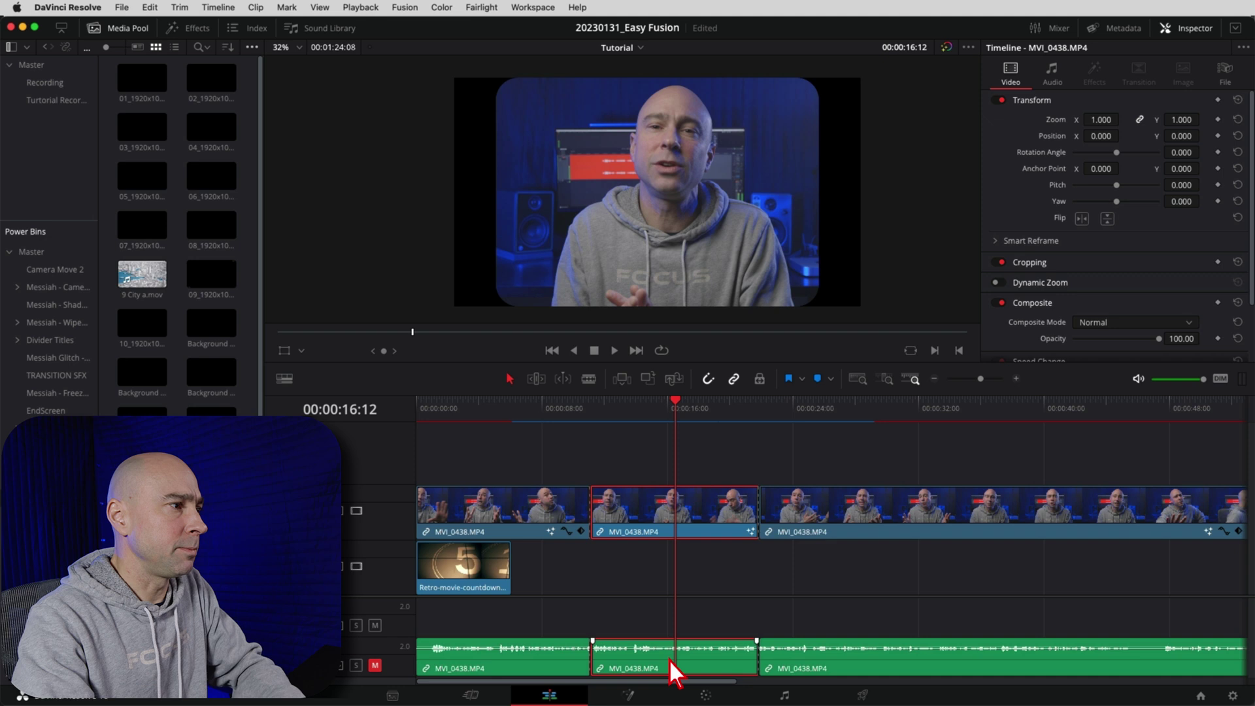
- Open the middle section in Fusion, delete DropShadow1 and Rectangle1, then undo both deletions
left_click(628, 695)
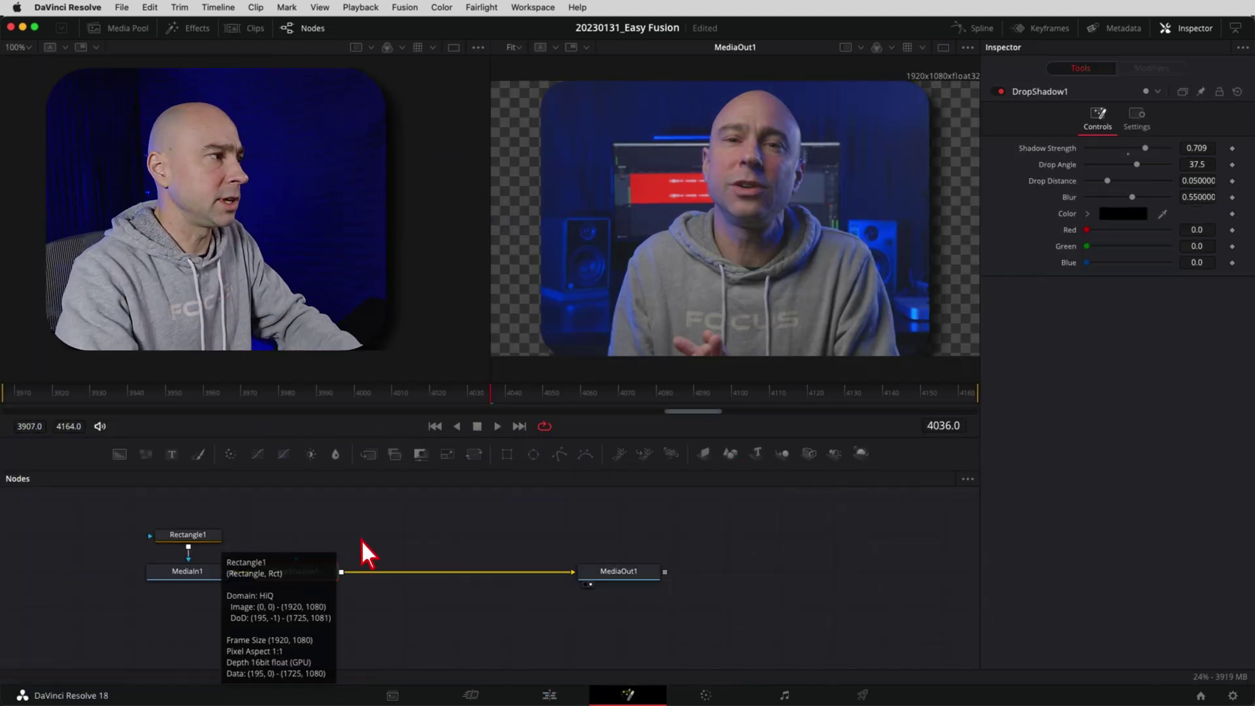
left_click(319, 571)
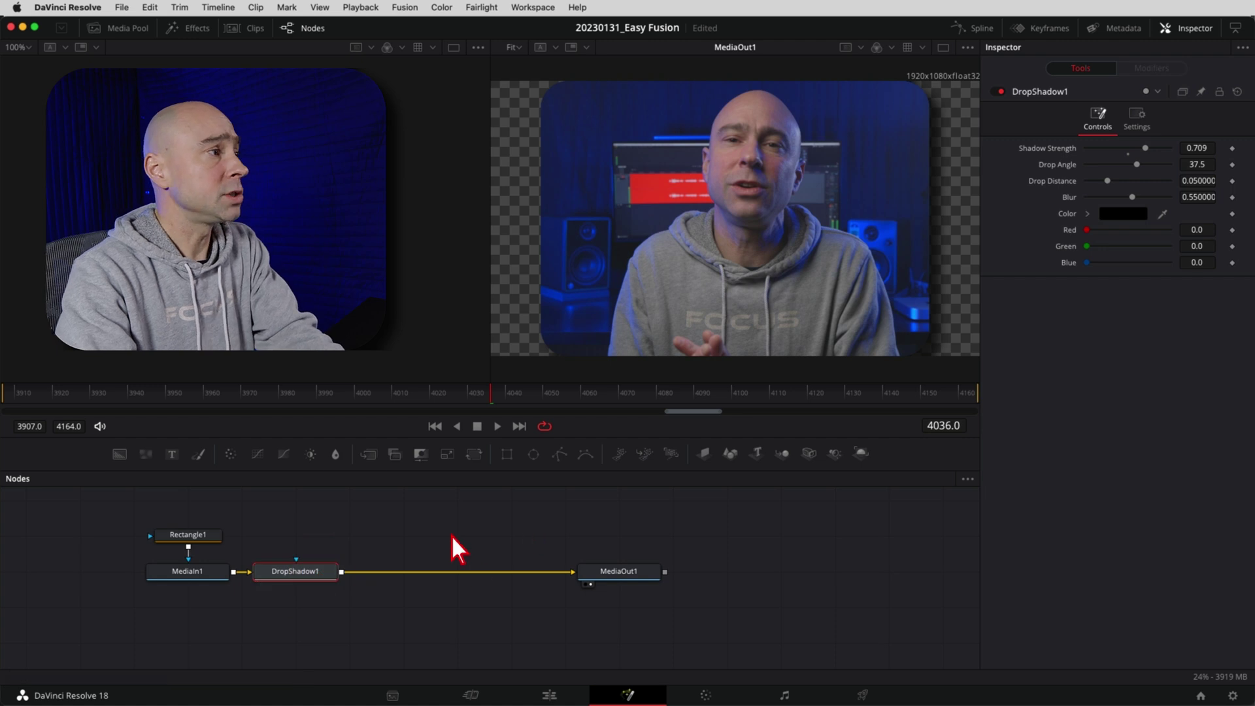
key("BackSpace")
left_click(208, 537)
key("BackSpace")
key("super+z")
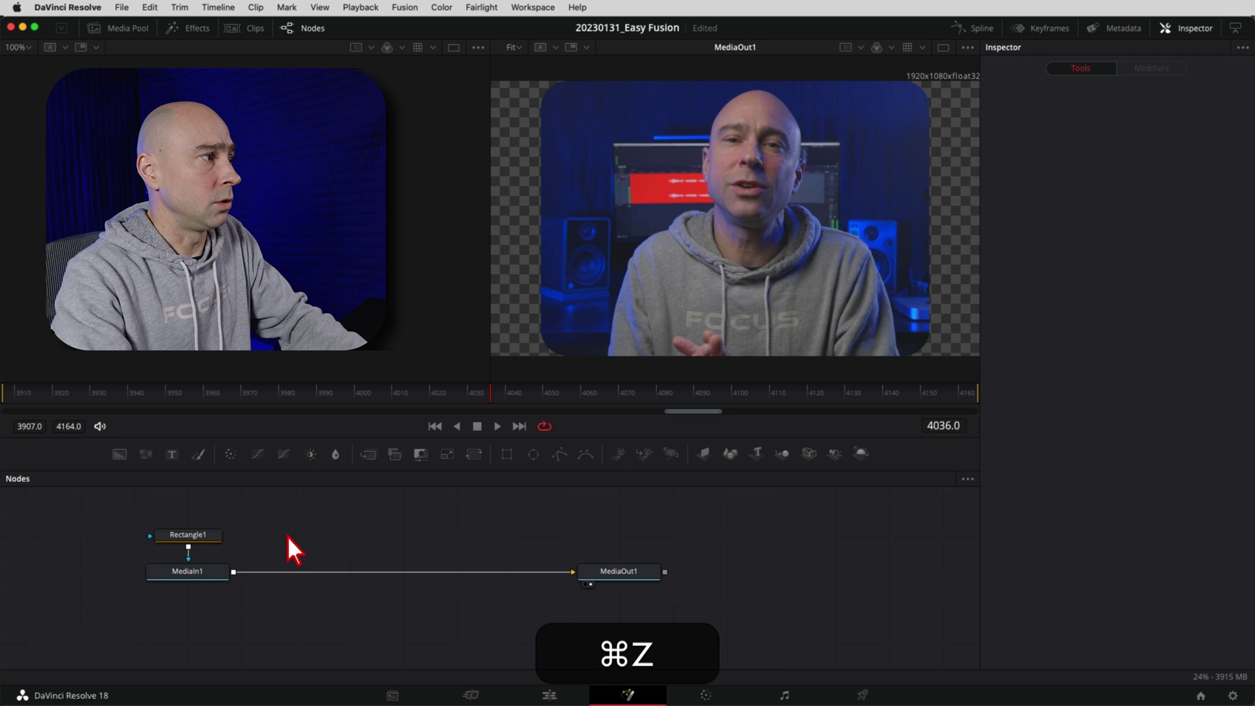
key("super+z")
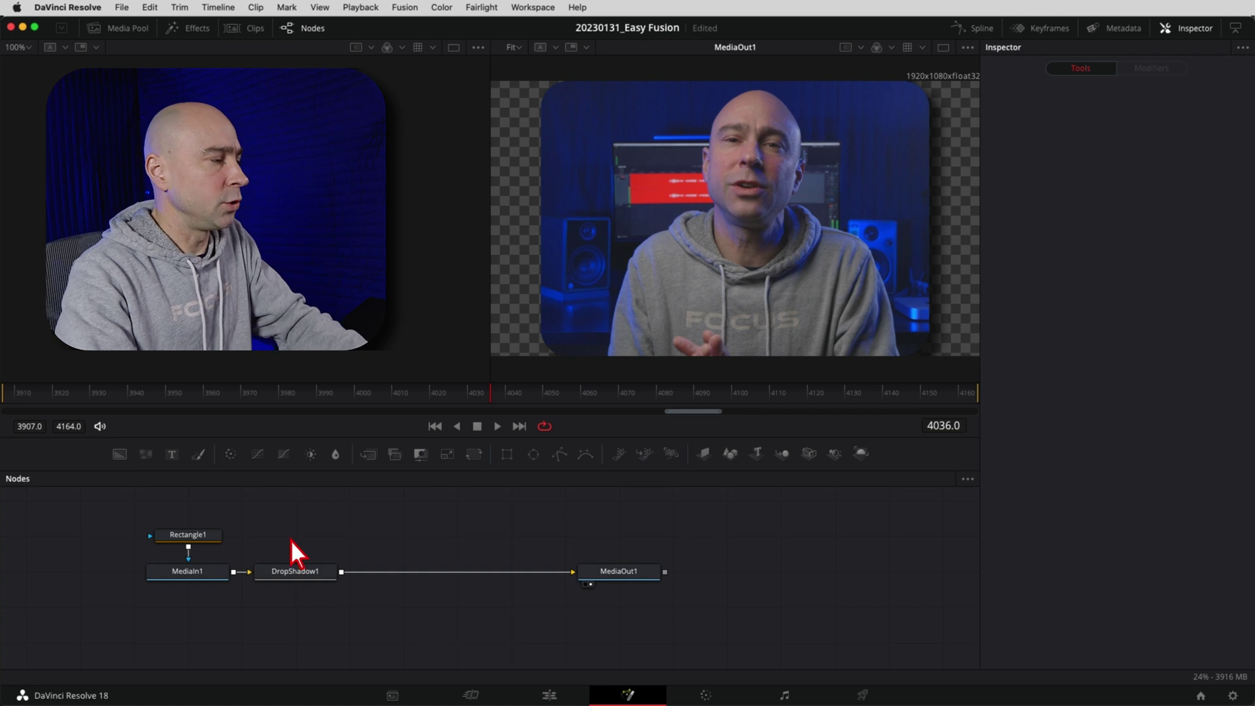
- Shift-drag DropShadow1 and Rectangle1 out of the chain, then wire them back in
key("shift")
left_click_drag(292, 574, 345, 539)
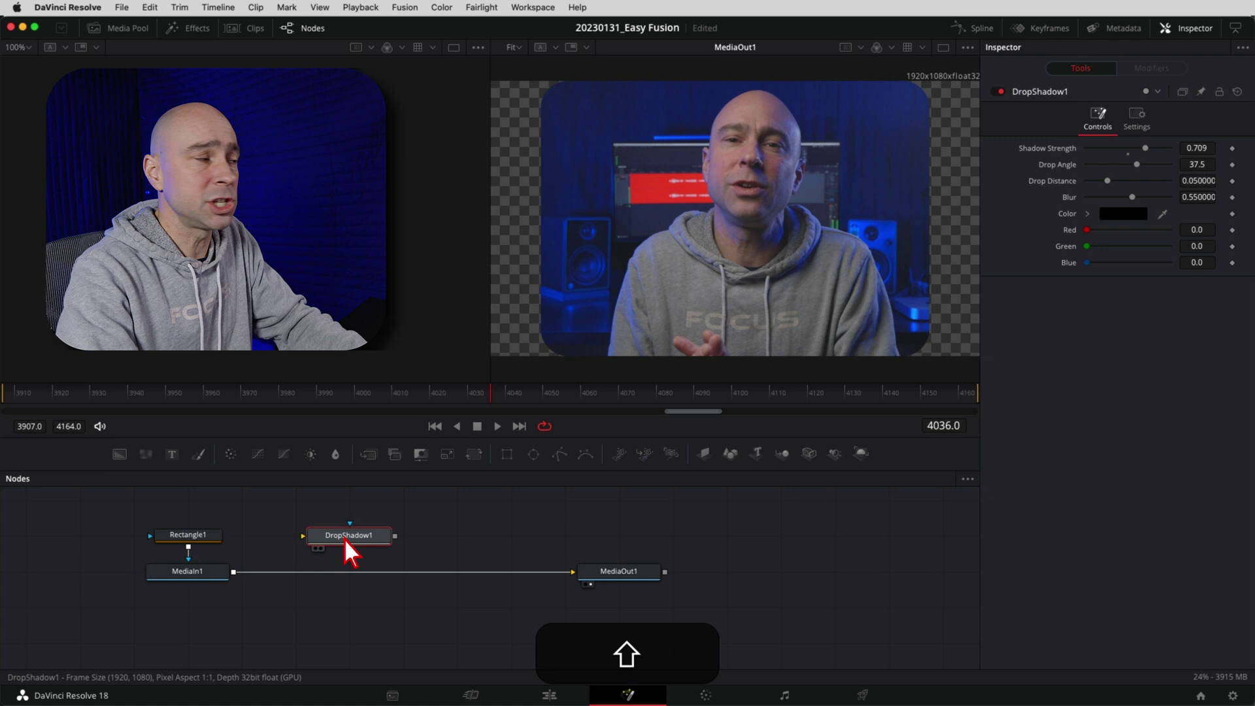
key("shift")
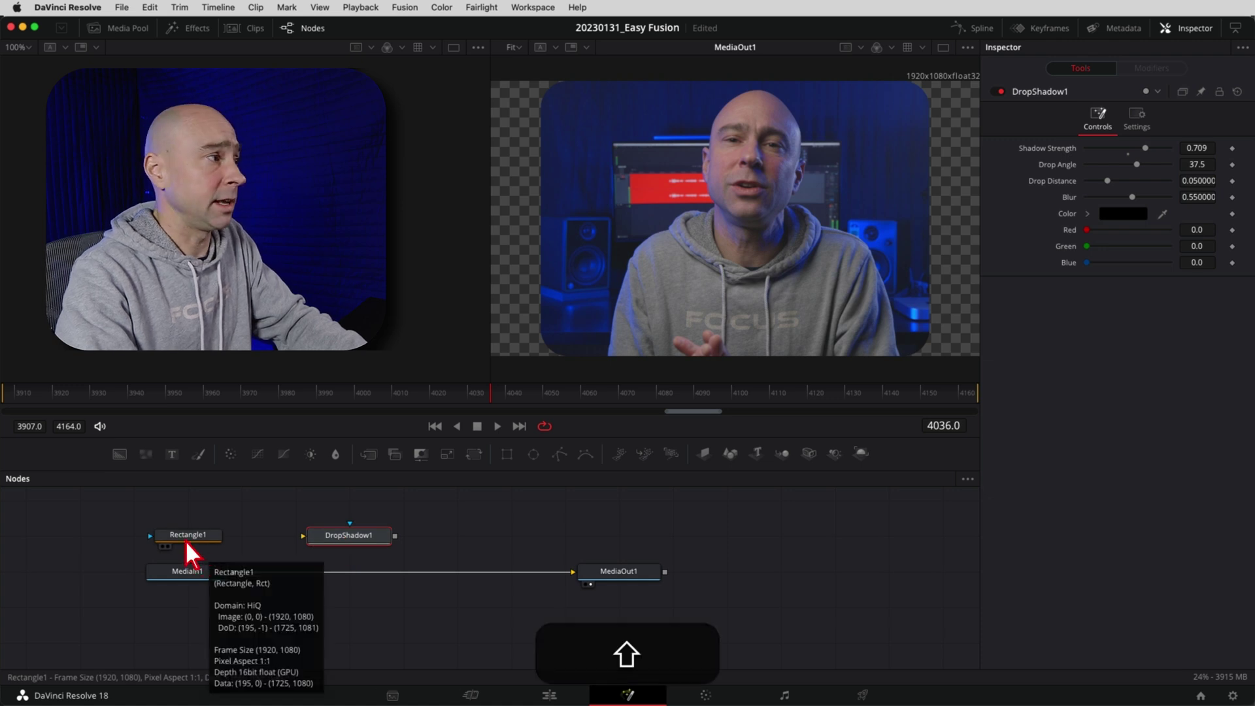
left_click_drag(186, 539, 239, 505)
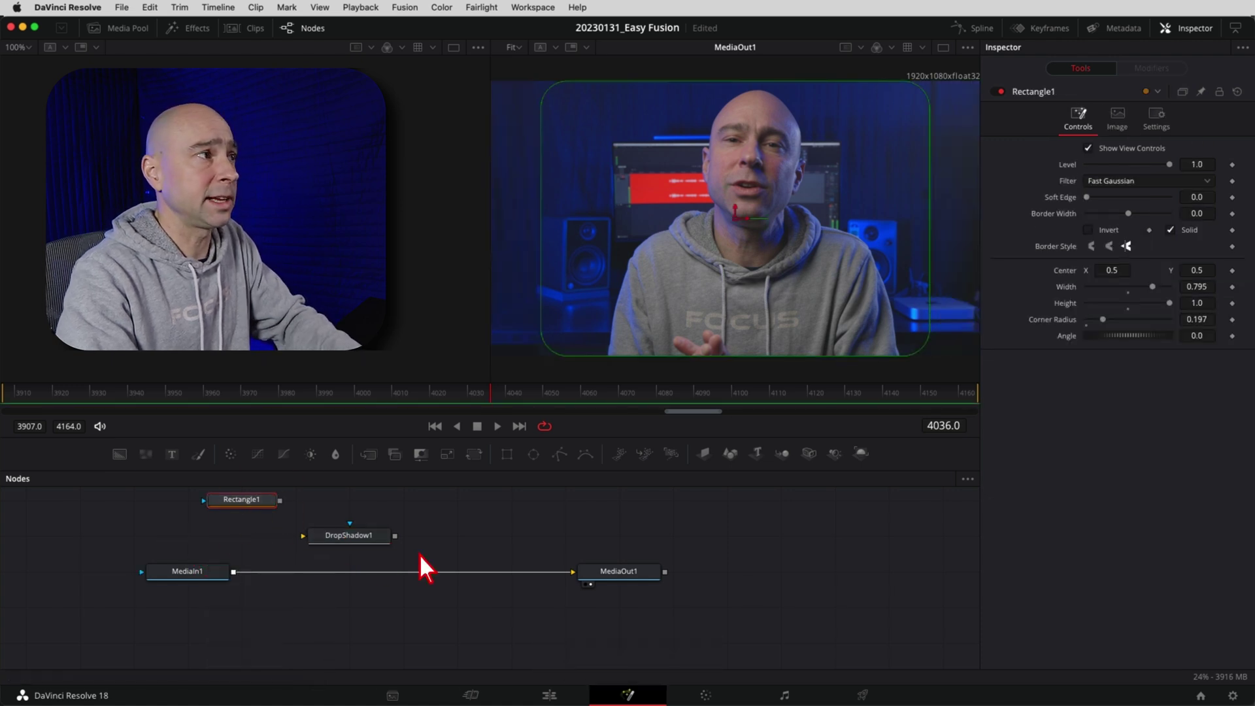
scroll(425, 566, "up", 1)
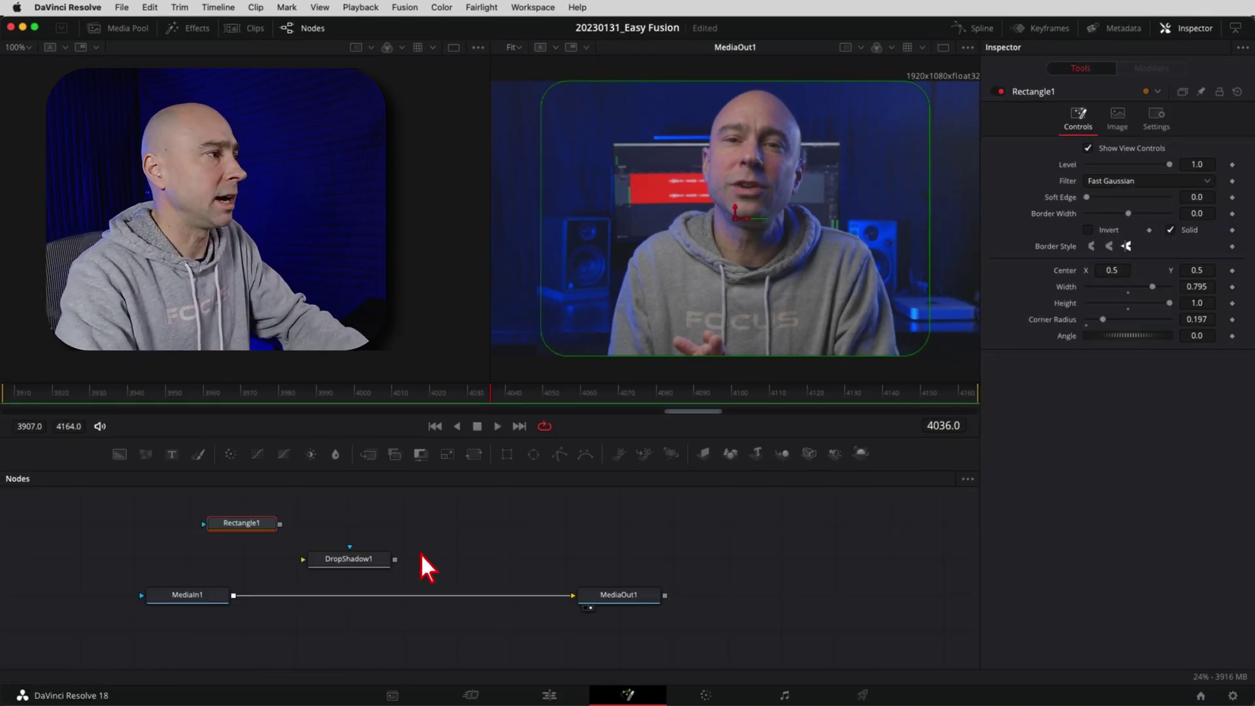
left_click(370, 562)
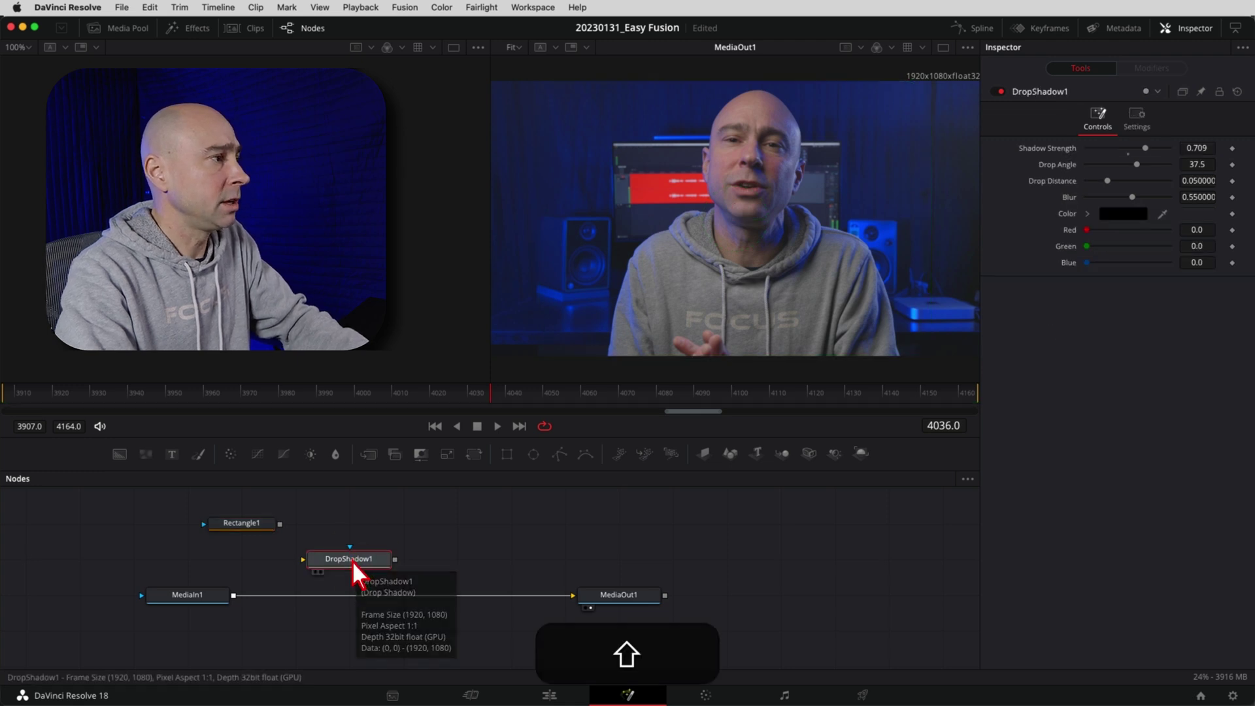
left_click_drag(354, 559, 351, 594)
left_click(352, 595)
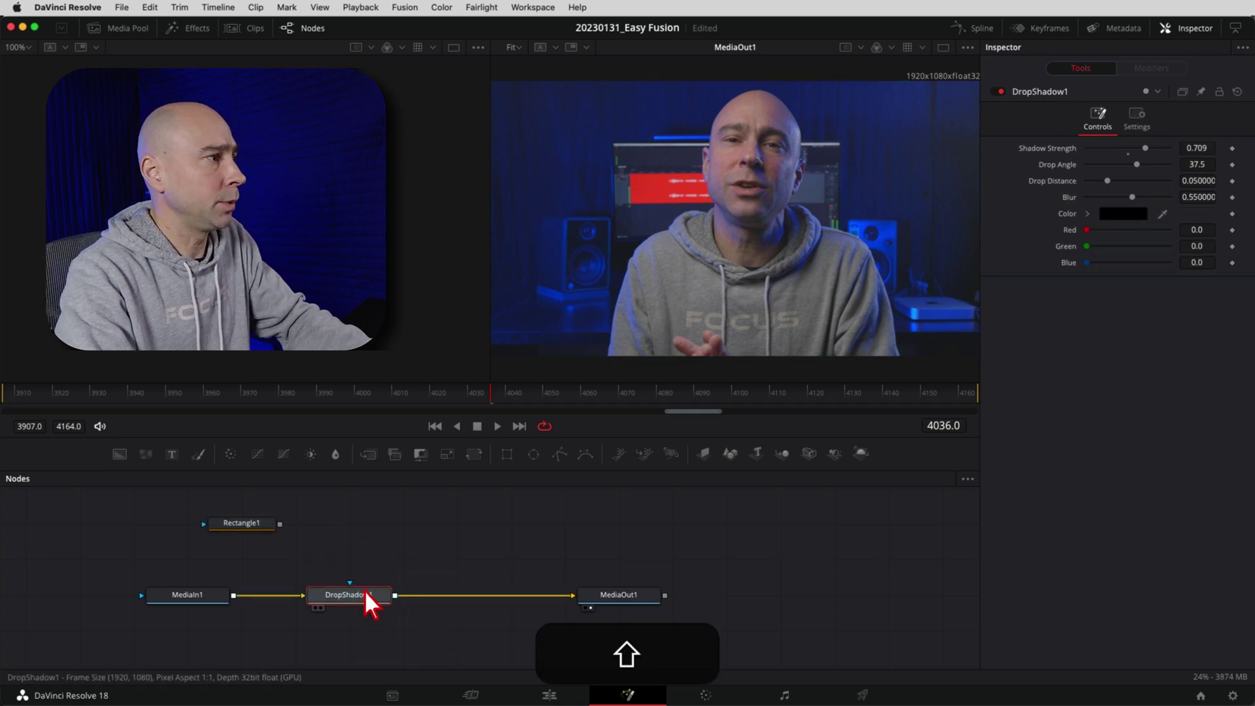
left_click(253, 524)
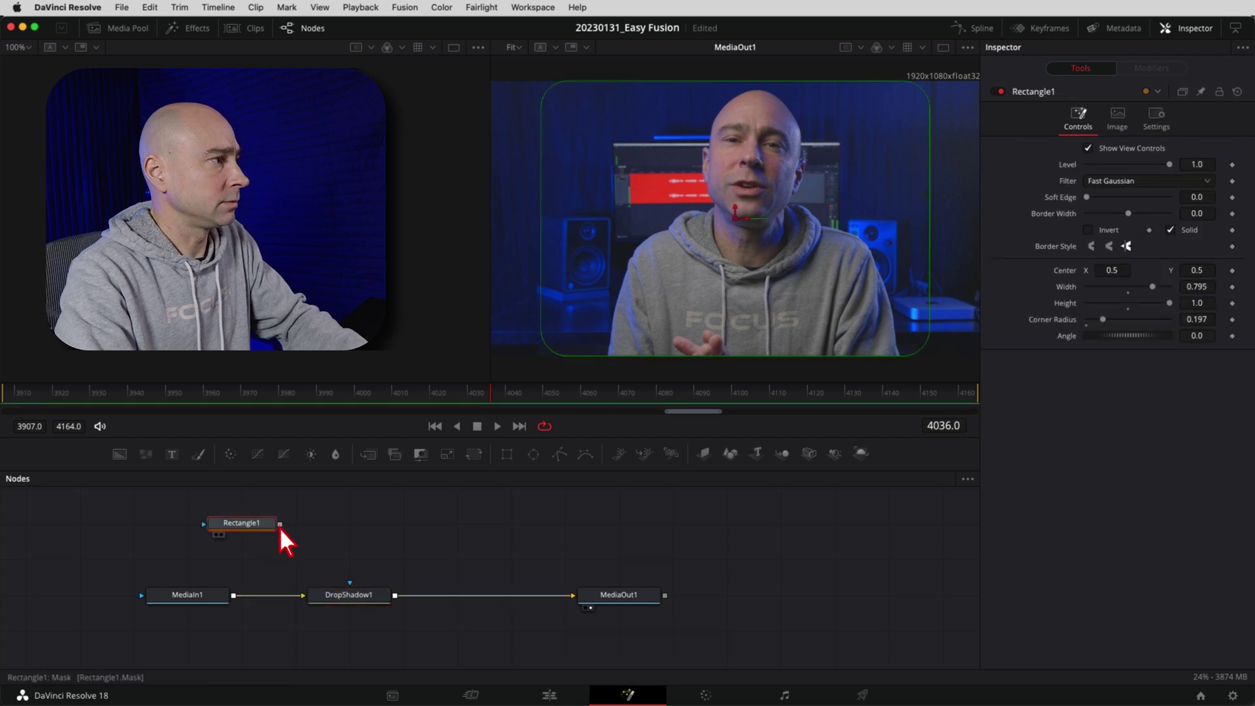
left_click_drag(304, 539, 199, 601)
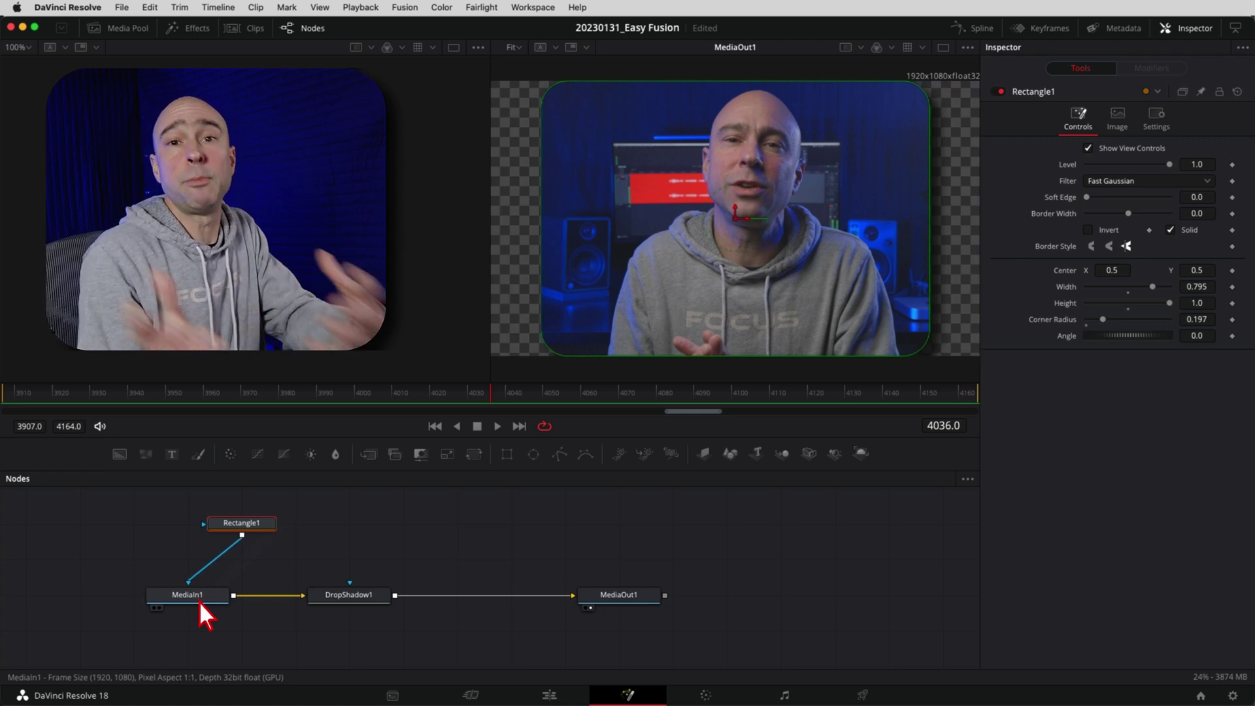
- Disconnect both nodes again and delete Rectangle1 and DropShadow1, leaving MediaIn1 wired to MediaOut1
left_click_drag(327, 598, 362, 554)
left_click_drag(252, 527, 361, 527)
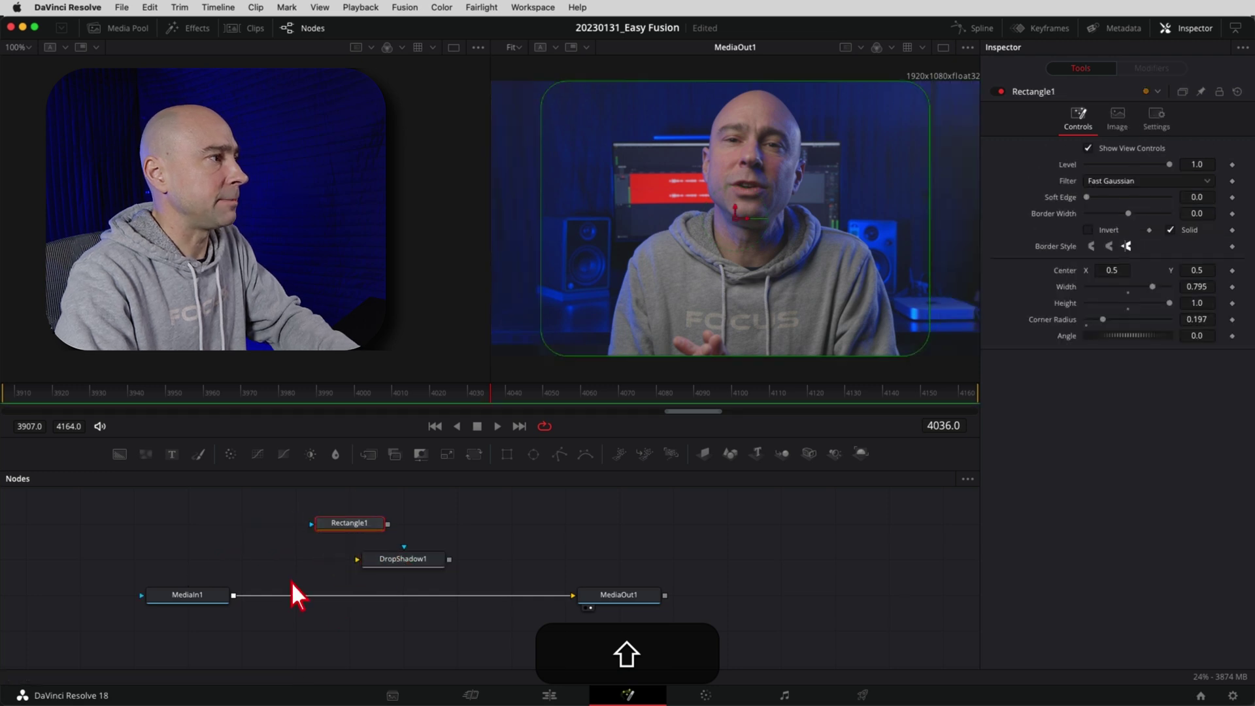
left_click_drag(252, 505, 526, 583)
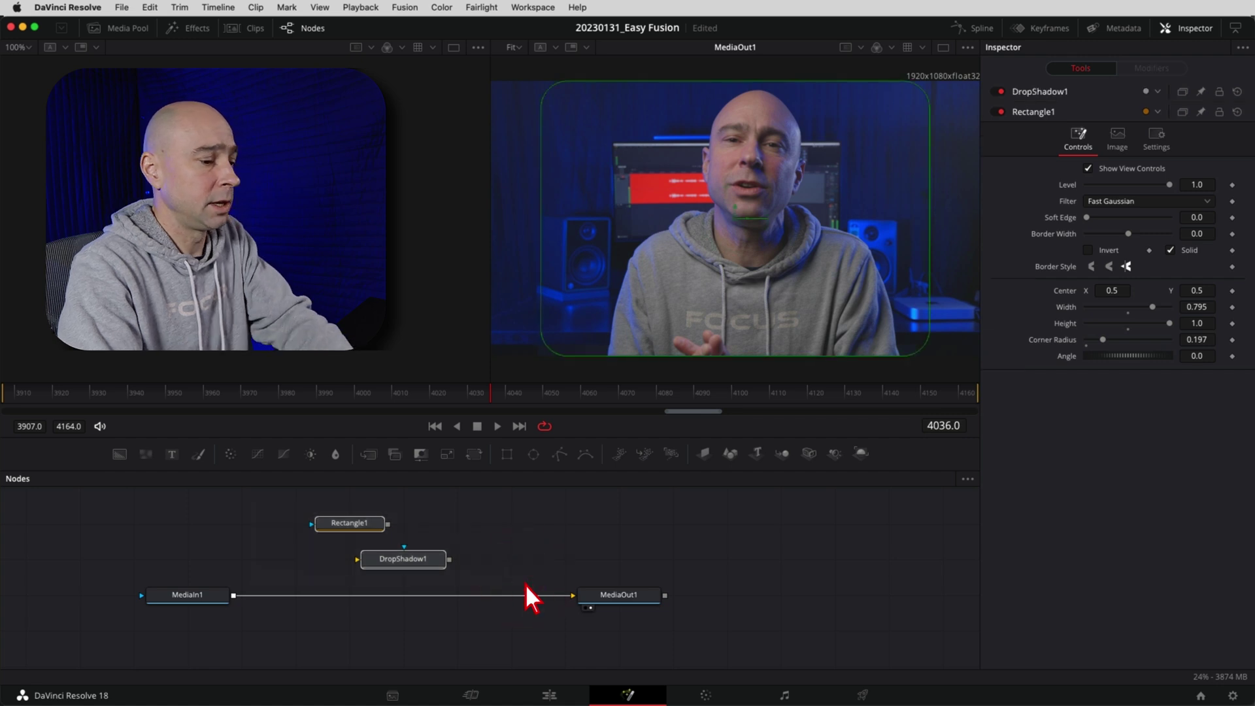
key("BackSpace")
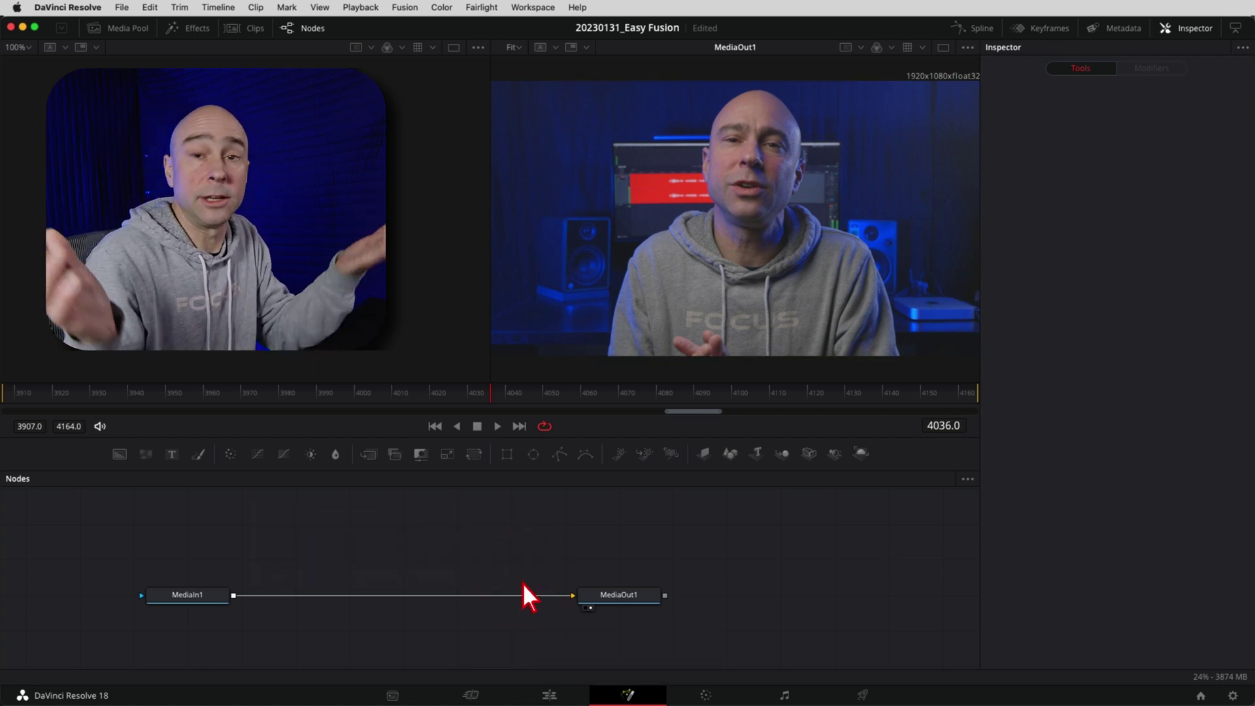
- Return to the Edit page and play back the picture-in-picture section
left_click(549, 694)
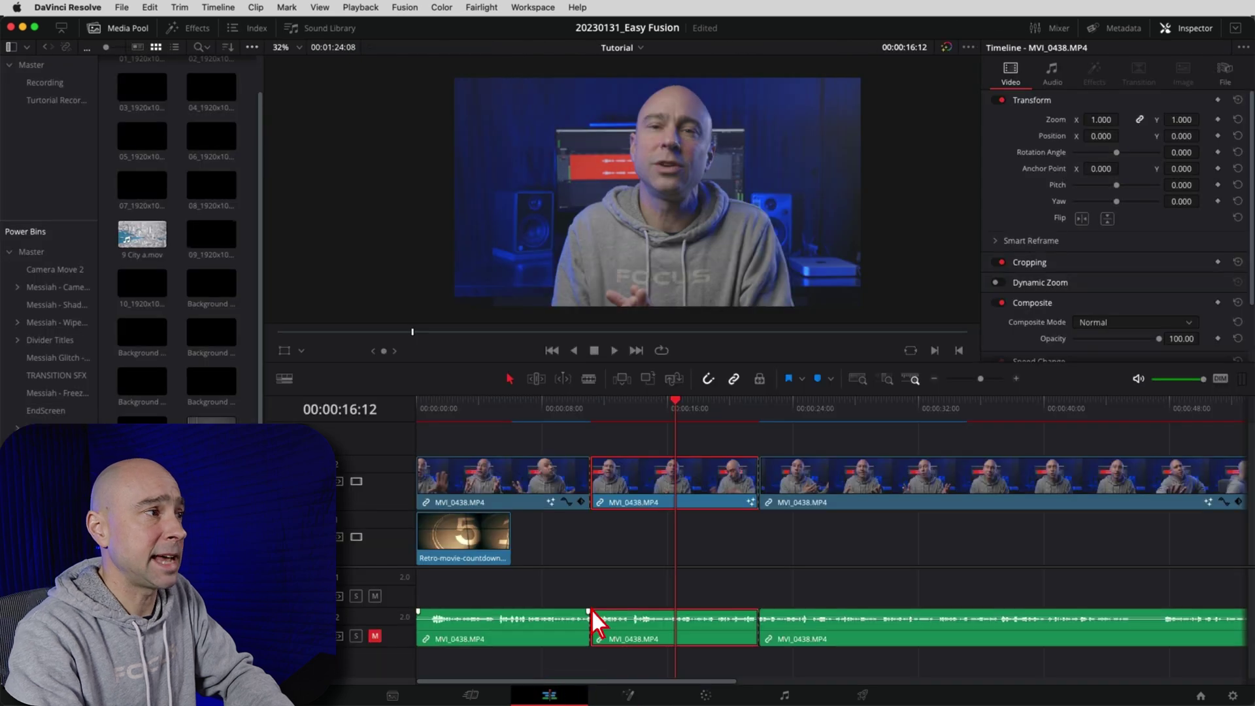
left_click(574, 409)
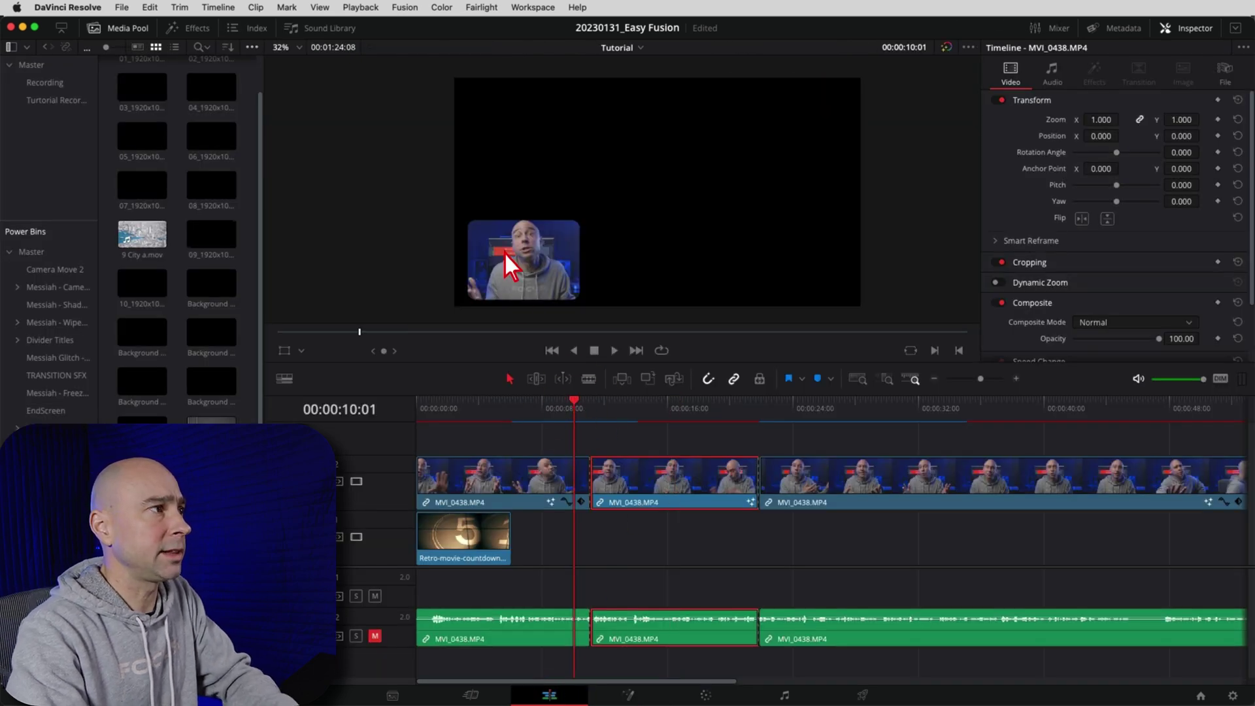
key("space")
key("space")
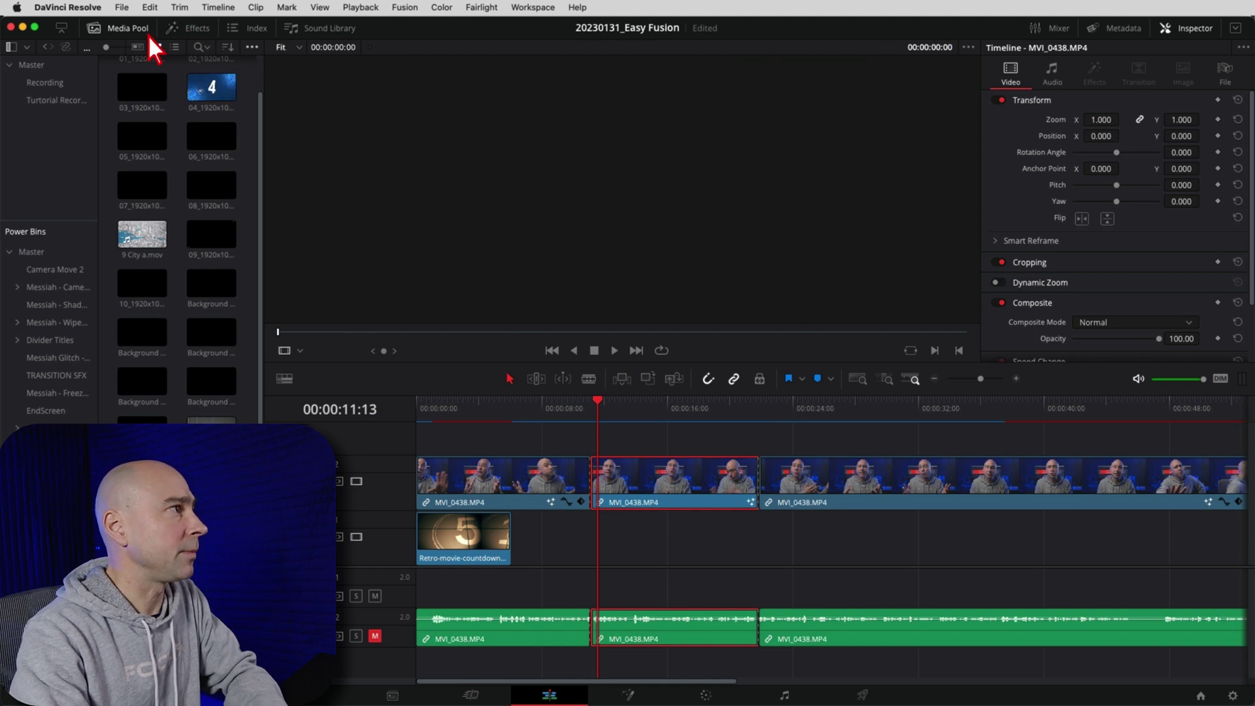
- Drop a Slide Up Fusion transition on the V2 cut into the full-frame clip and preview it
left_click(149, 32)
left_click(193, 30)
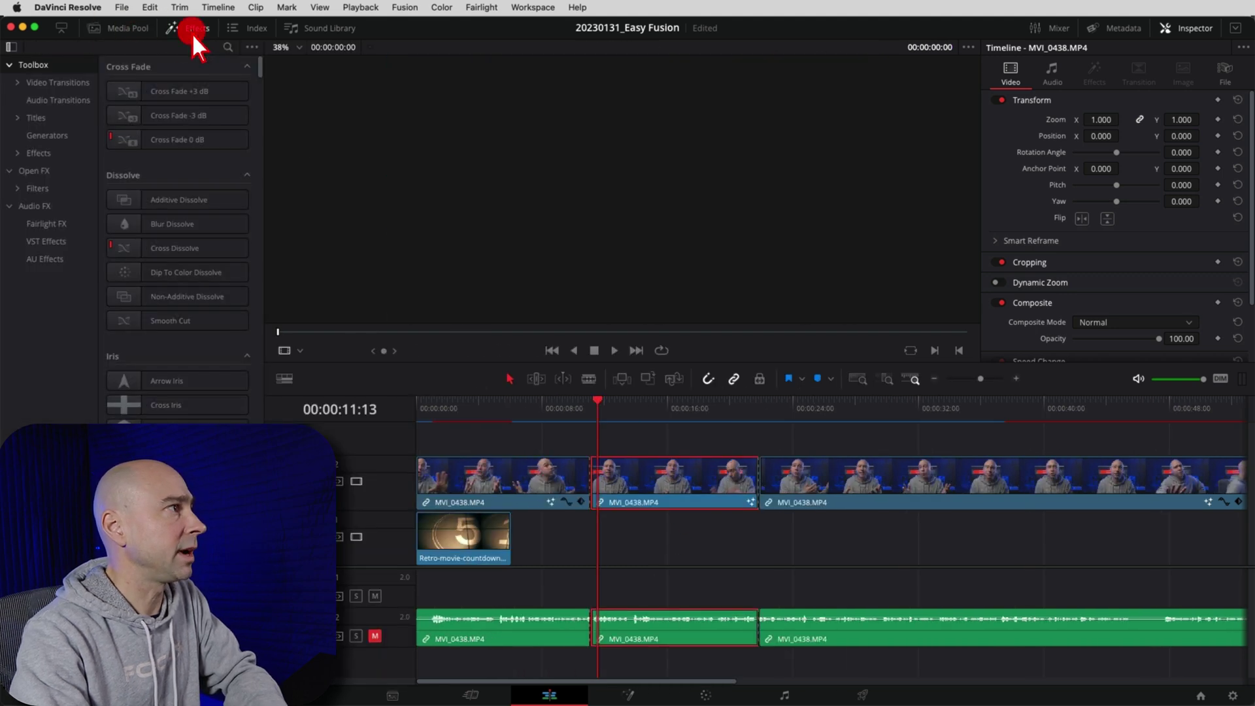
left_click(76, 84)
scroll(148, 249, "down", 10)
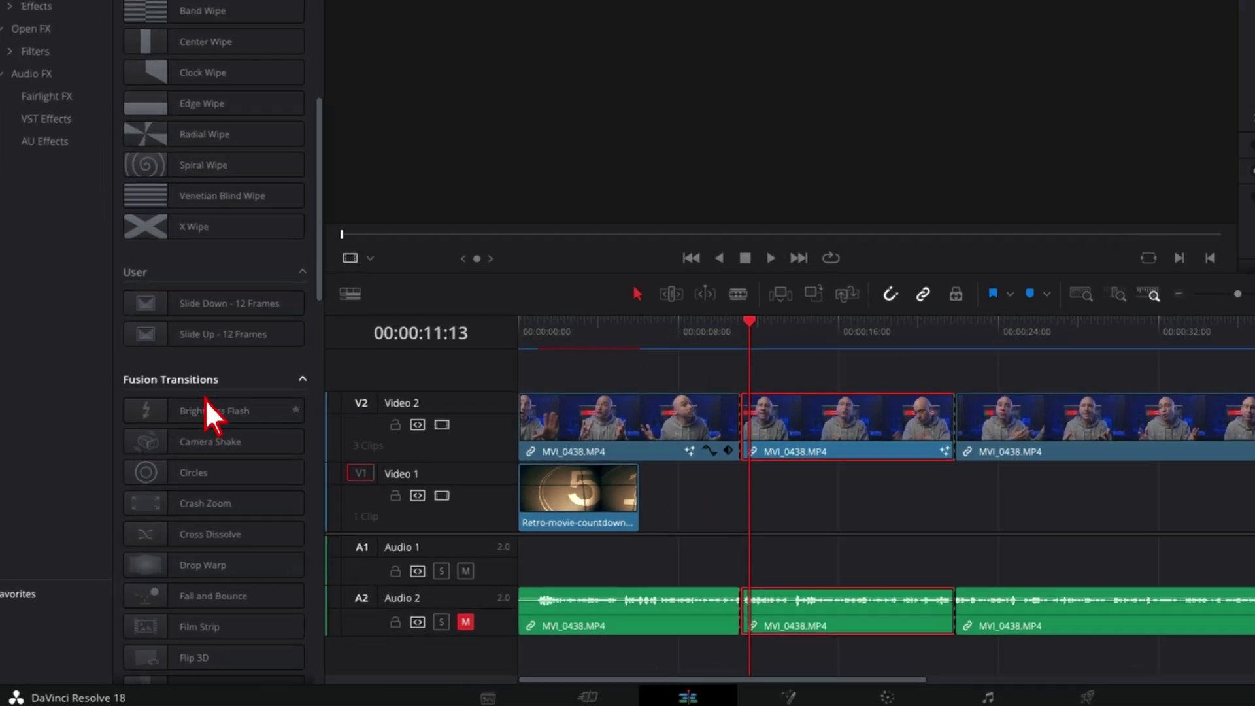
scroll(190, 405, "down", 6)
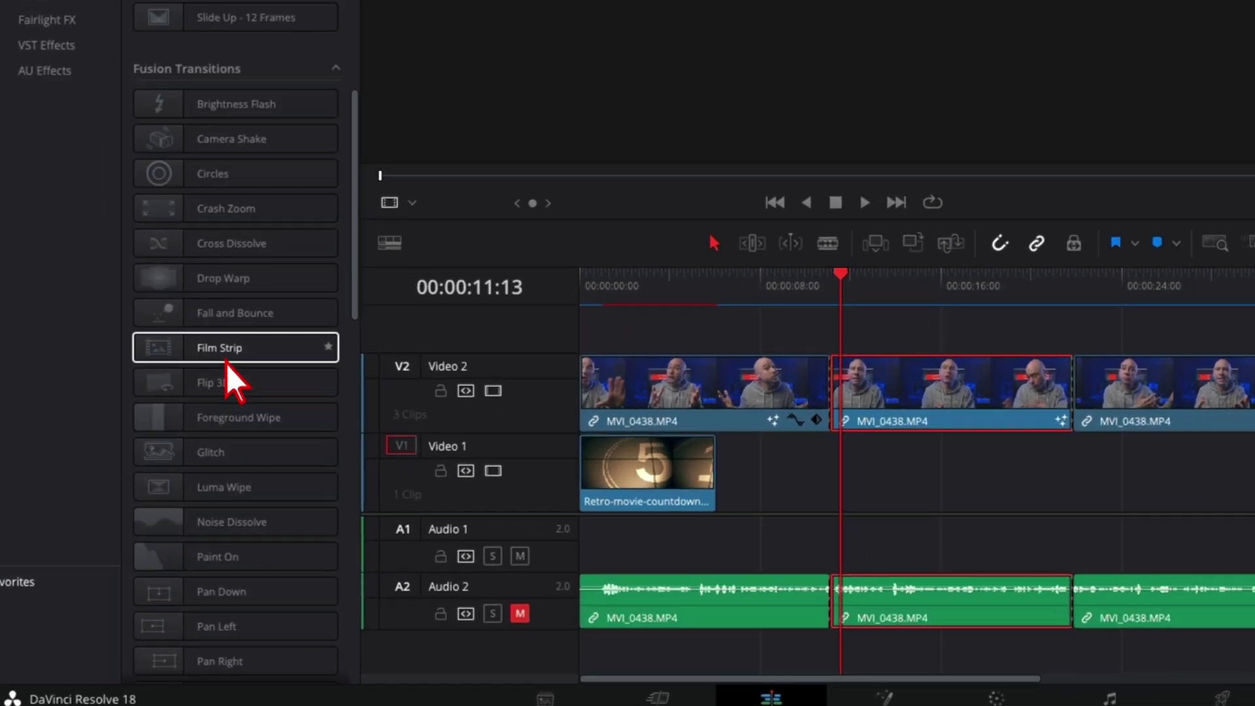
scroll(250, 510, "down", 6)
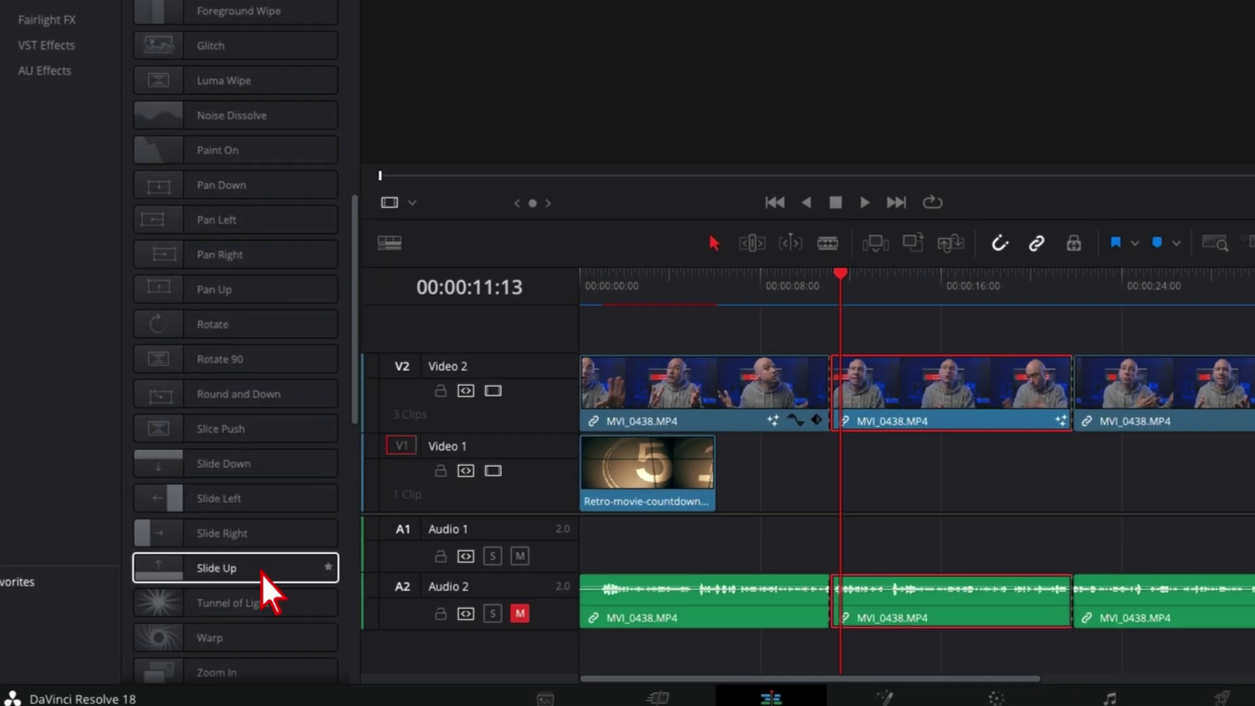
left_click_drag(234, 575, 829, 372)
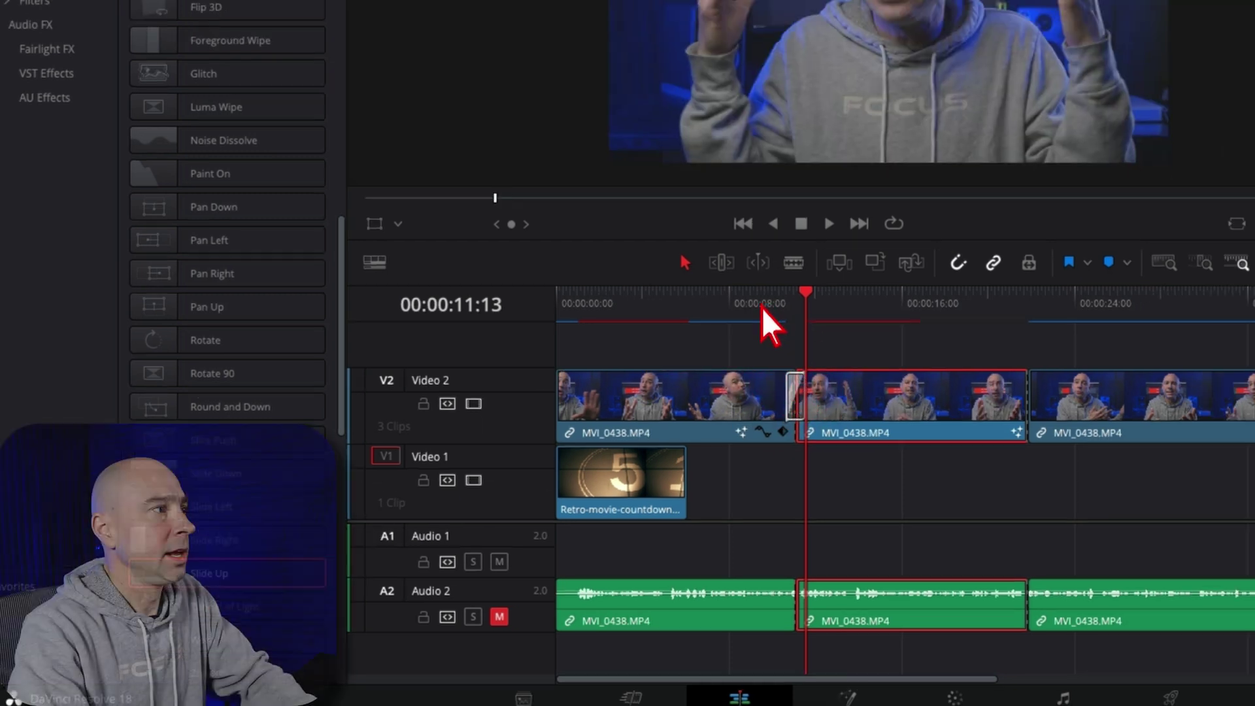
left_click(762, 307)
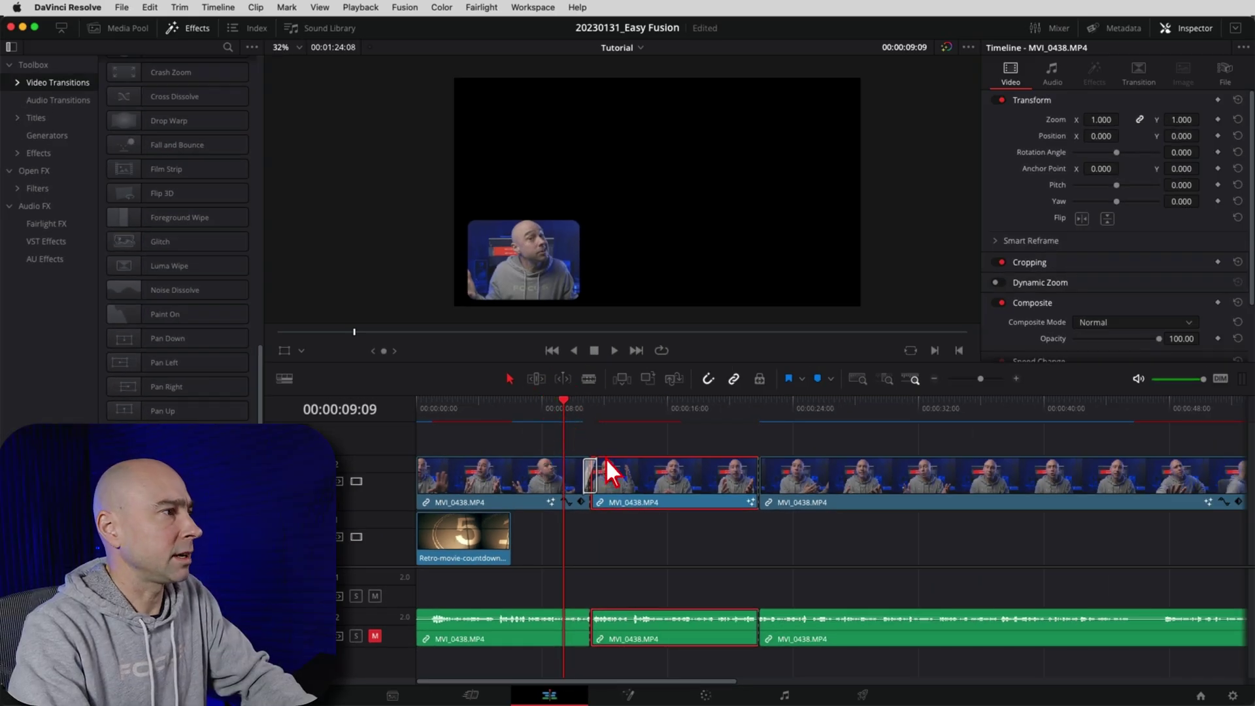
key("space")
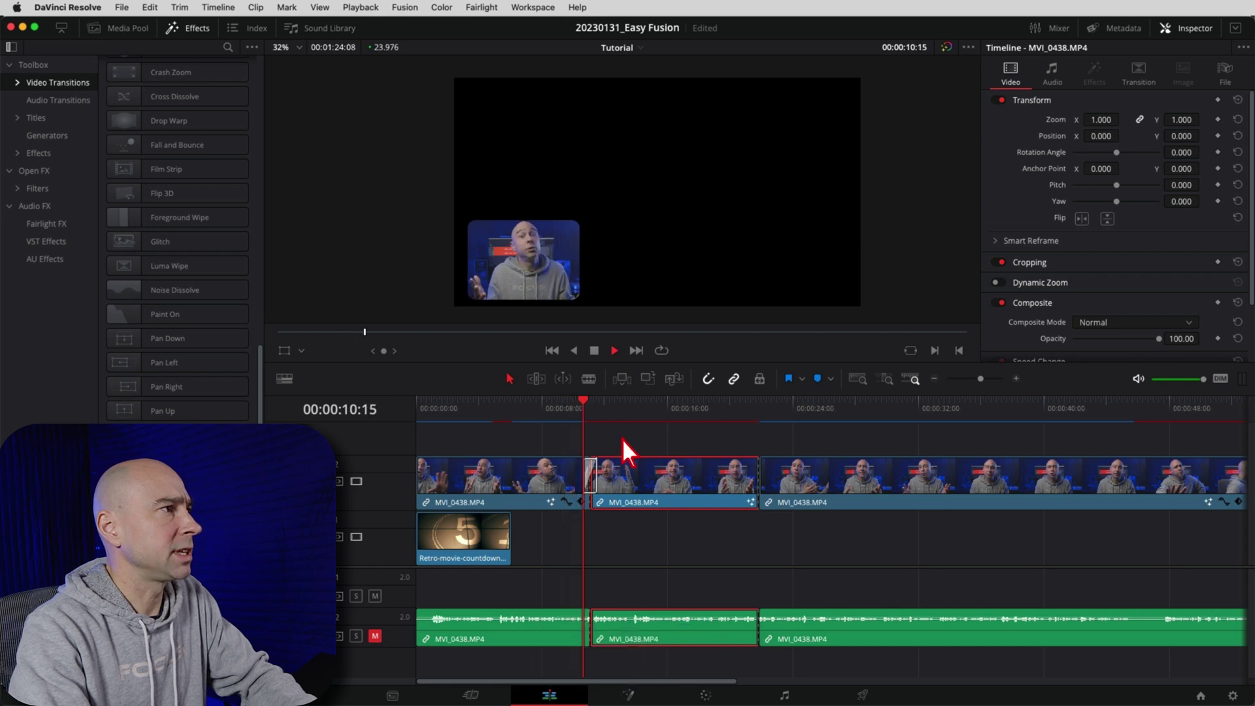
key("space")
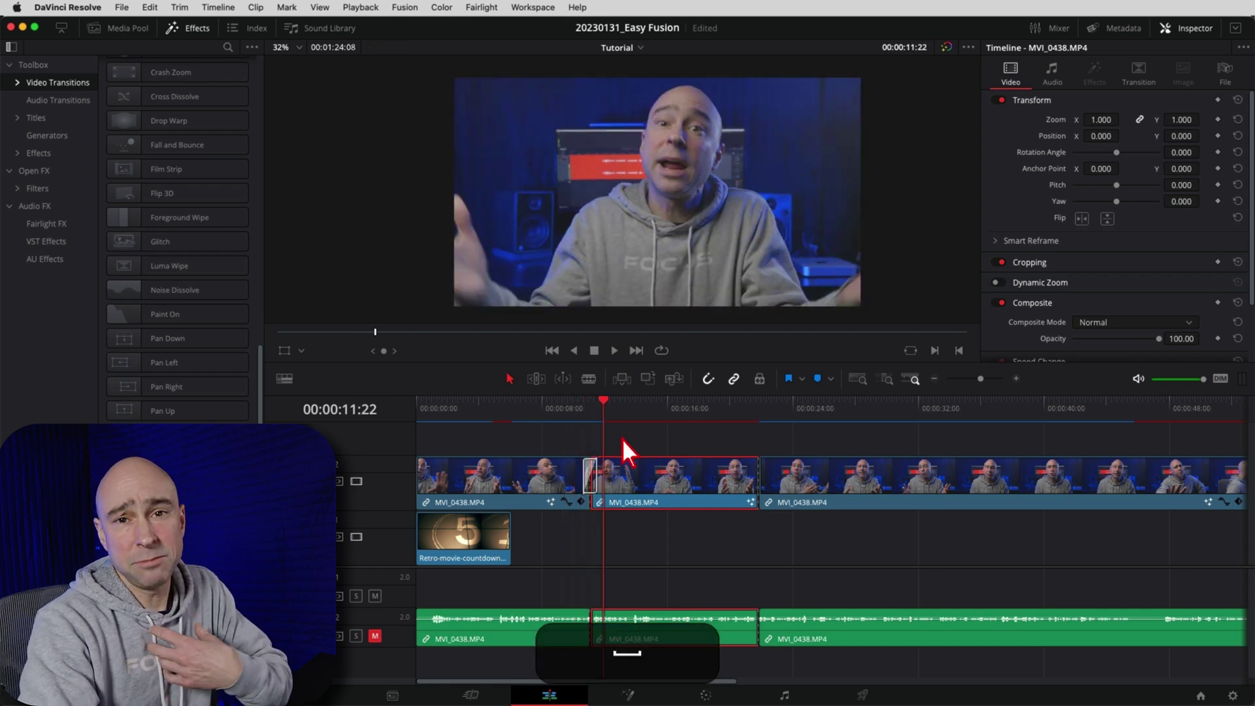
- Shorten the Slide Up transition to 12 frames and preview it
left_click(1016, 380)
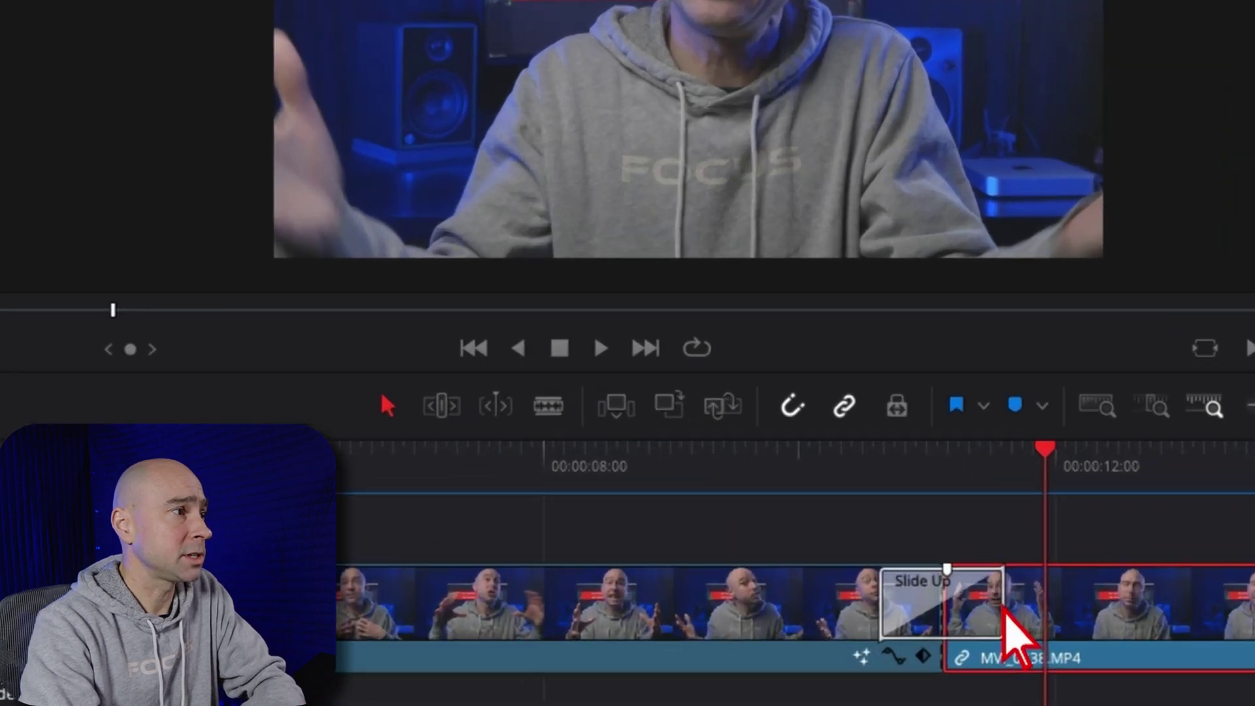
left_click_drag(1005, 611, 969, 614)
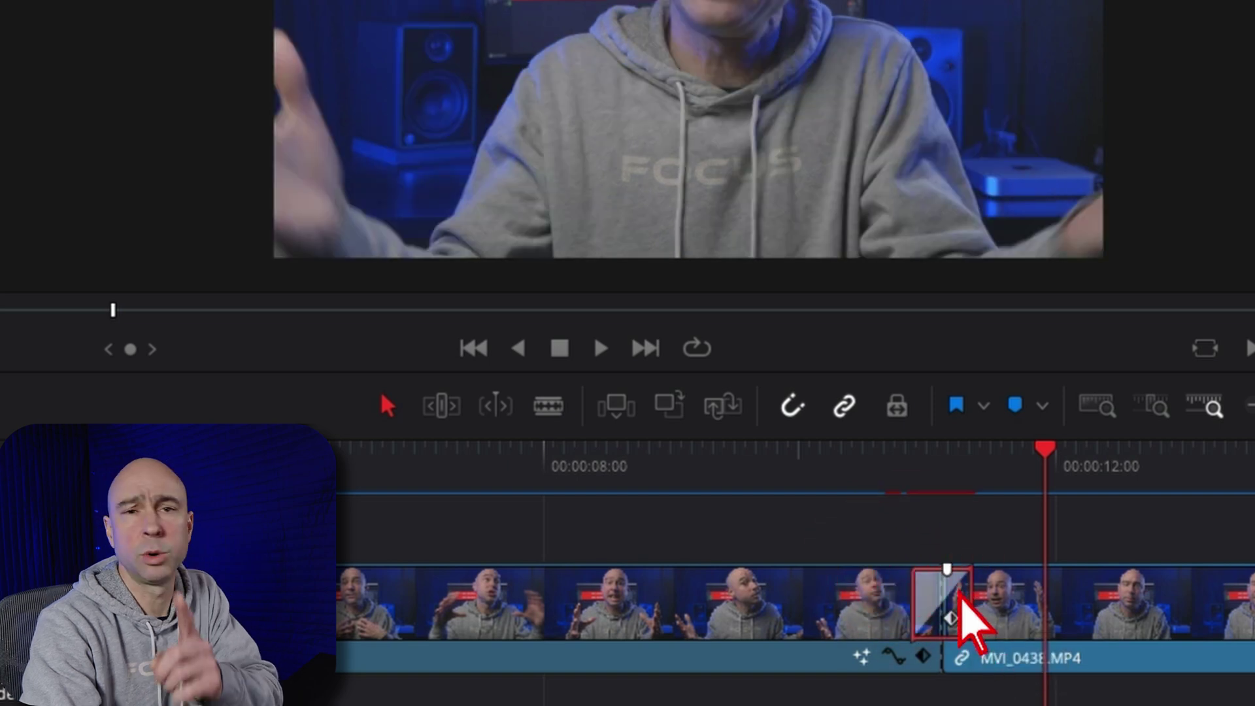
left_click(826, 451)
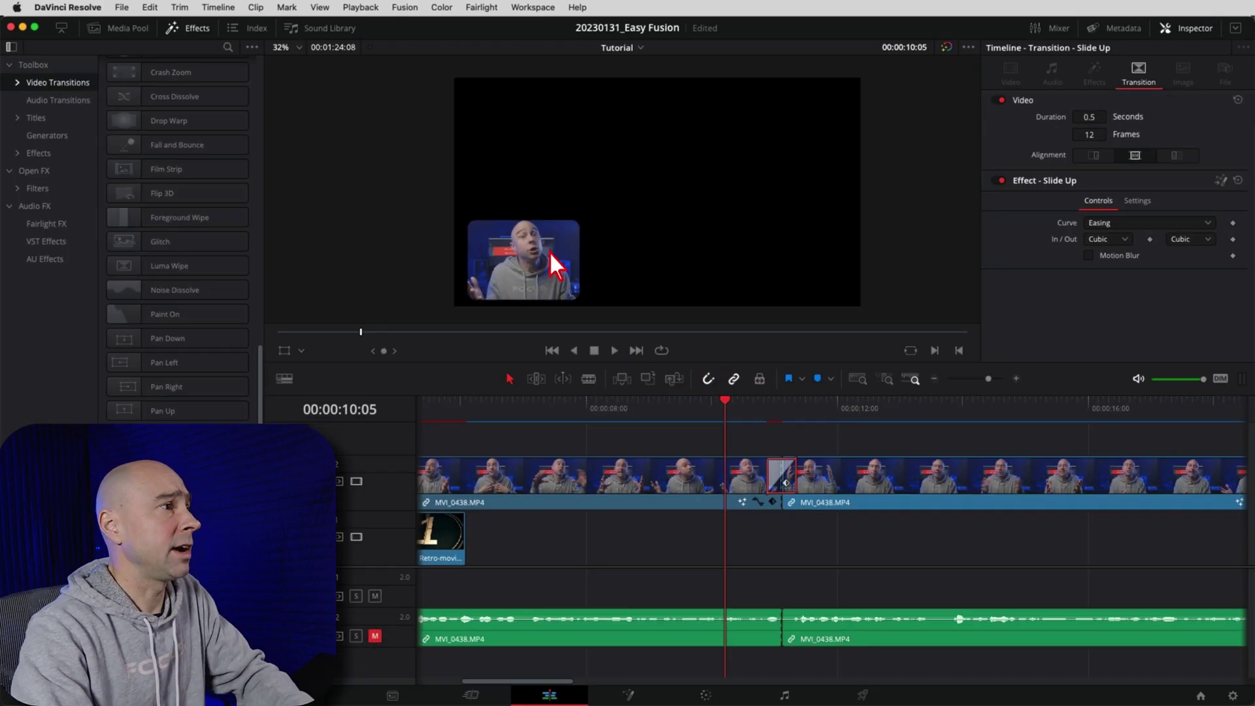
key("space")
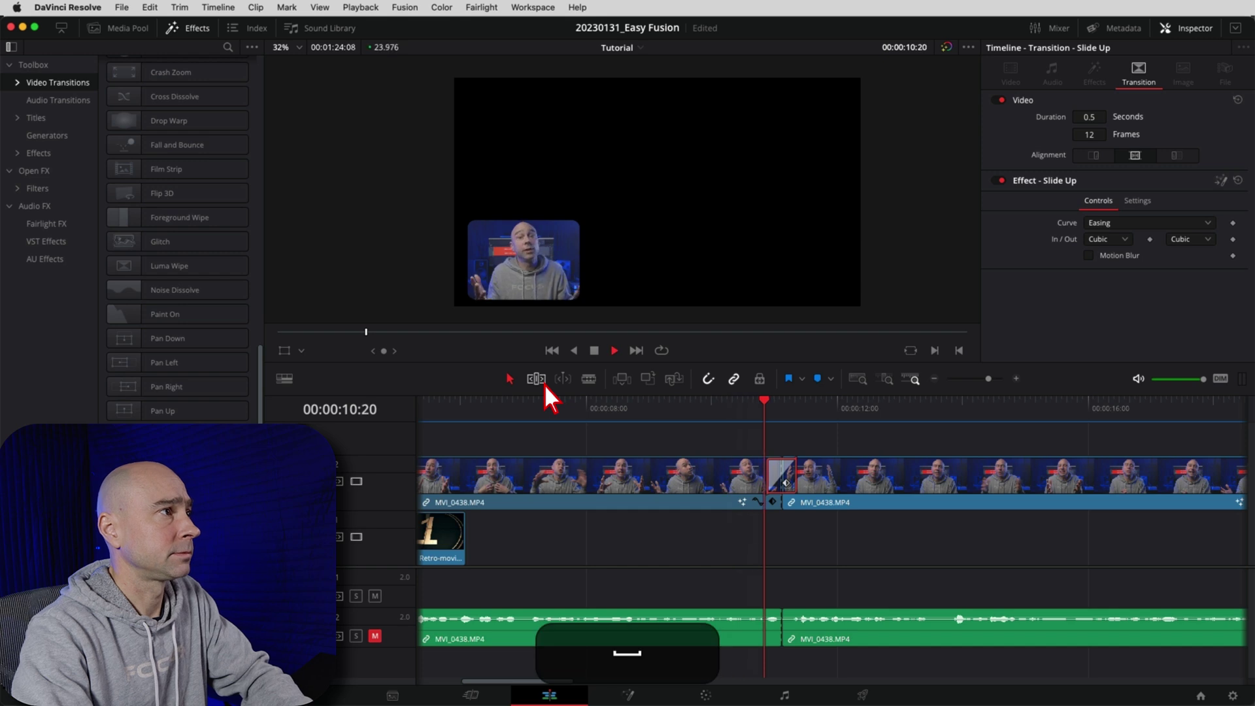
key("space")
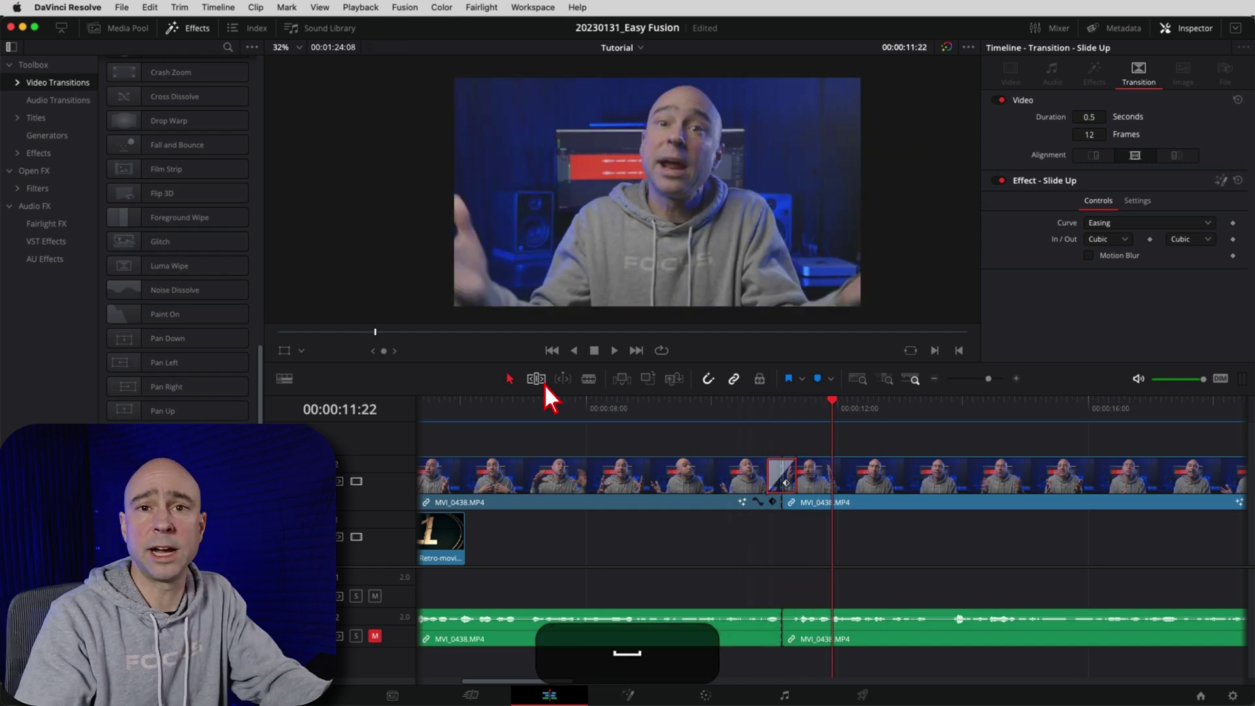
- Place a 0.5-second Slide Down transition on the cut ending the full-frame section
scroll(711, 526, "right", 5)
scroll(654, 529, "right", 4)
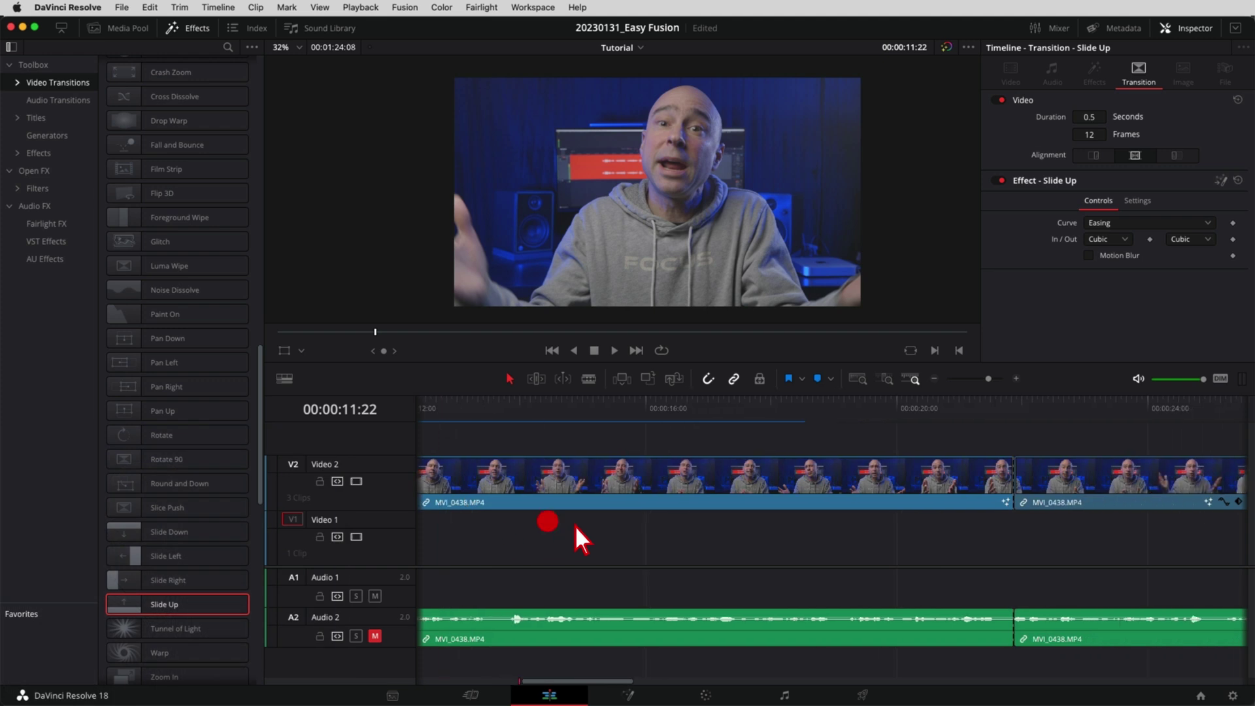
left_click(194, 535)
left_click_drag(166, 536, 936, 391)
left_click_drag(1013, 472, 1037, 472)
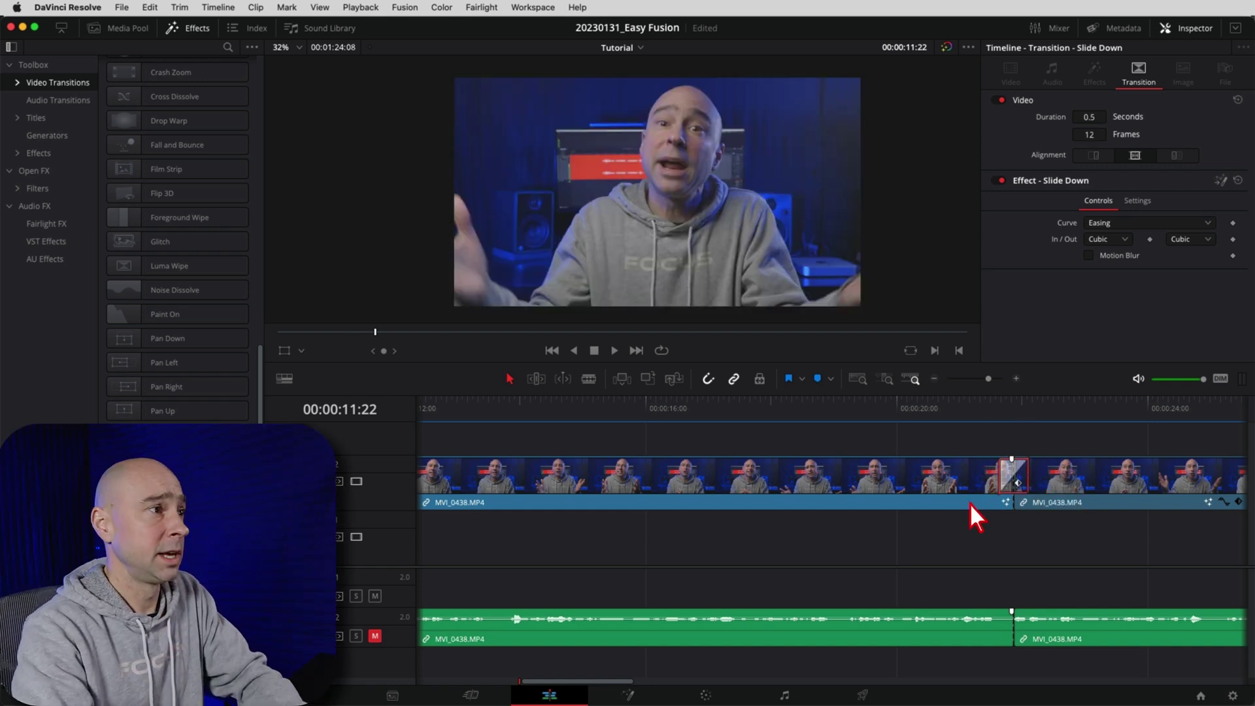
left_click(900, 415)
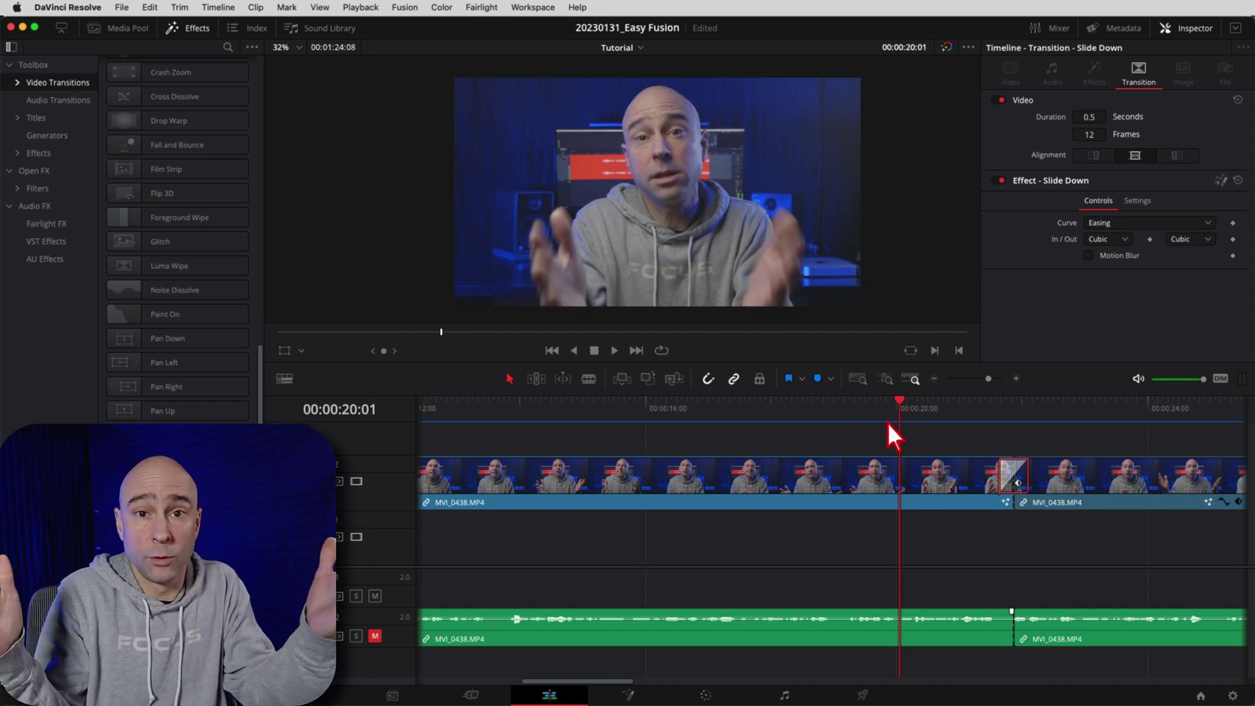